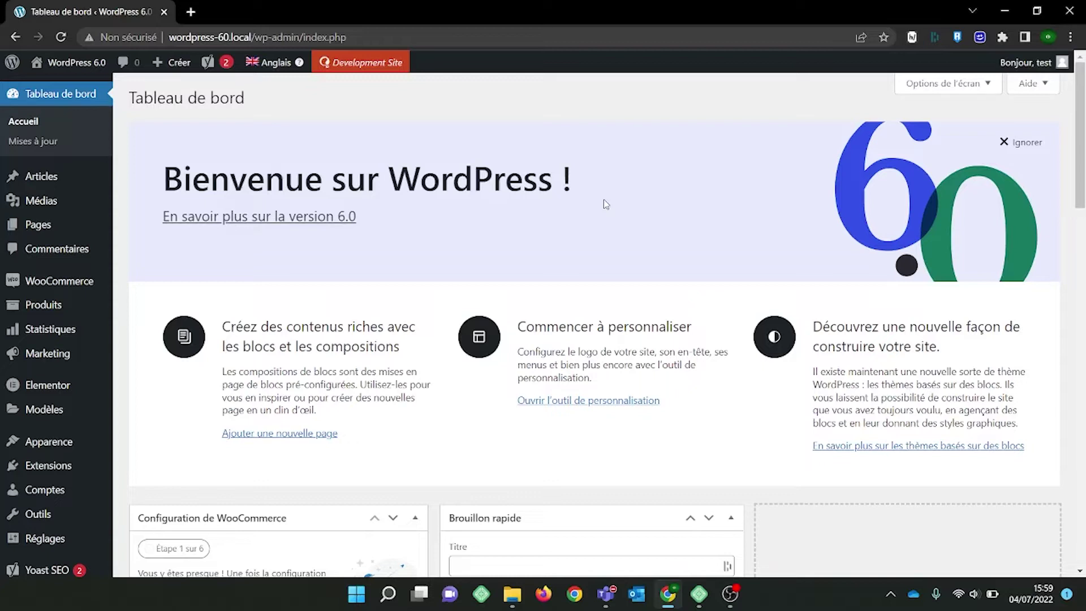
List the site's French pages and open Page exemple for editing
left_click(44, 237)
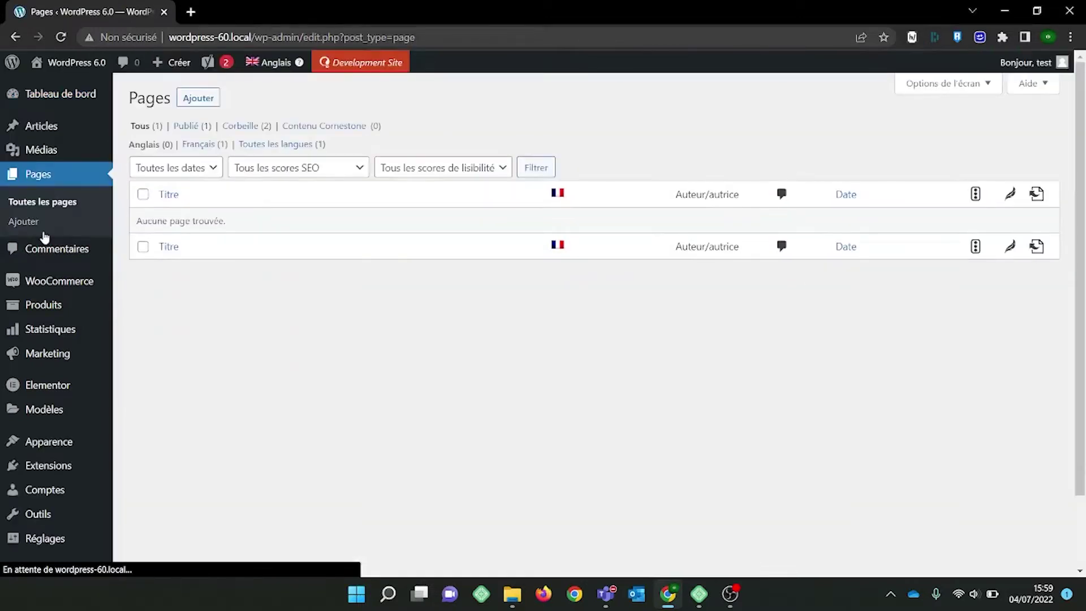
left_click(196, 147)
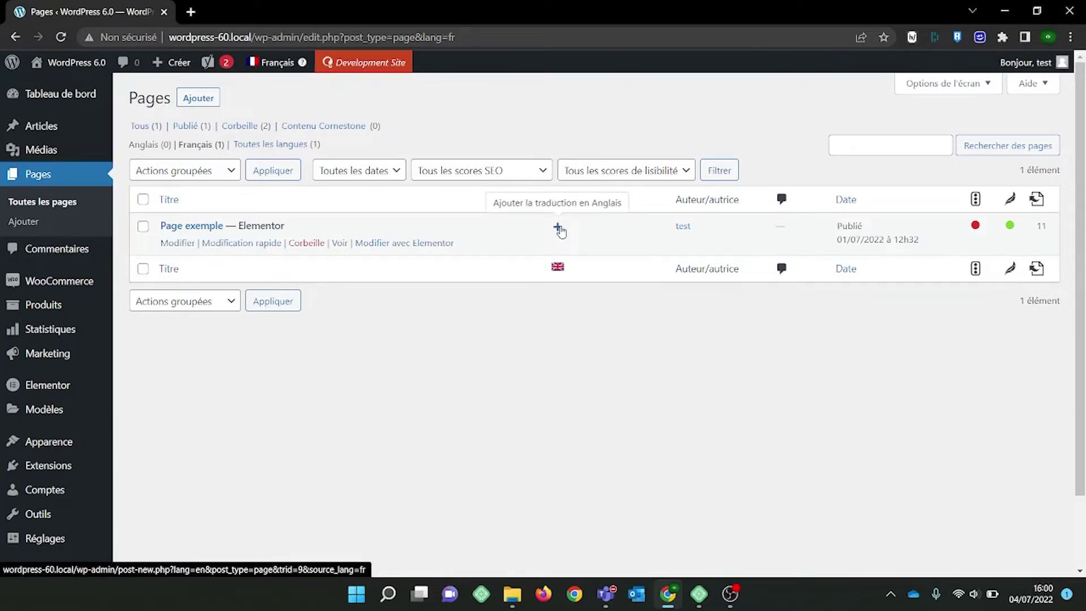
left_click(170, 245)
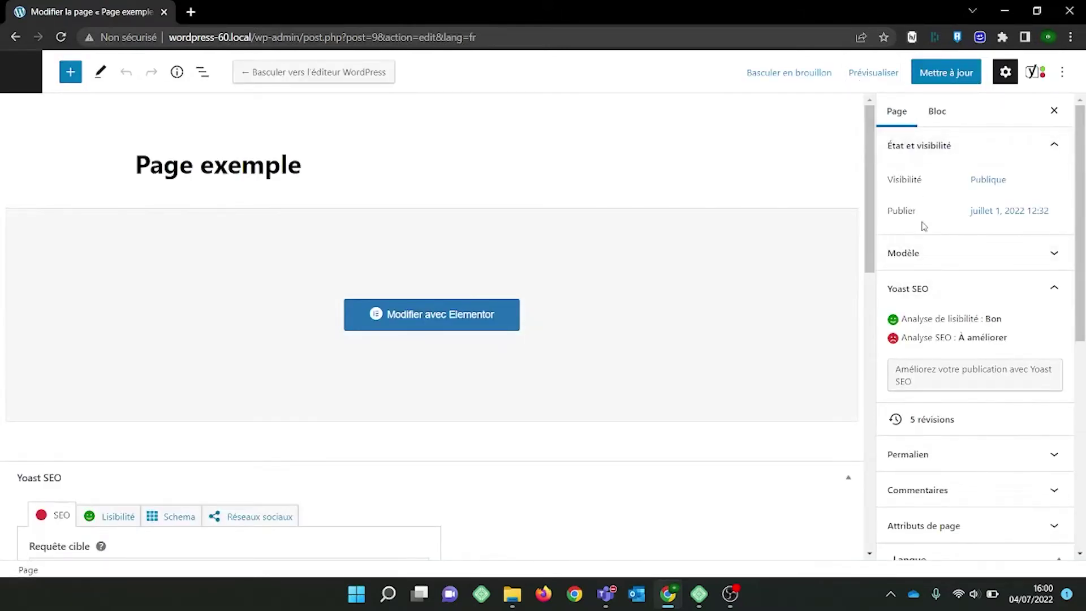
Start a manual English translation of Page exemple from its language settings, with the WPML translation editor off
scroll(923, 226, "down", 6)
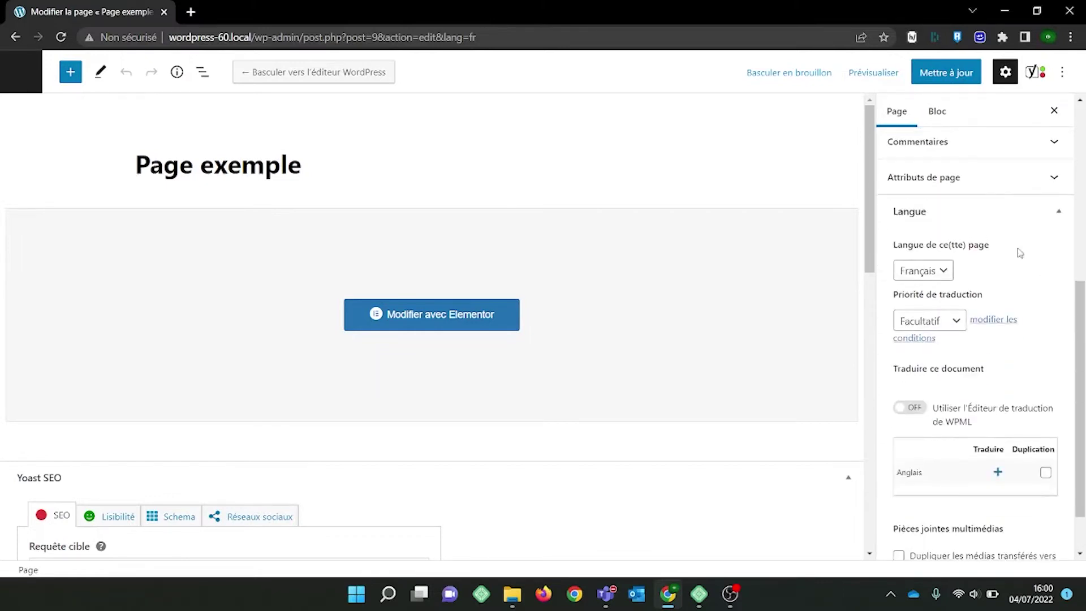
scroll(1035, 296, "down", 1)
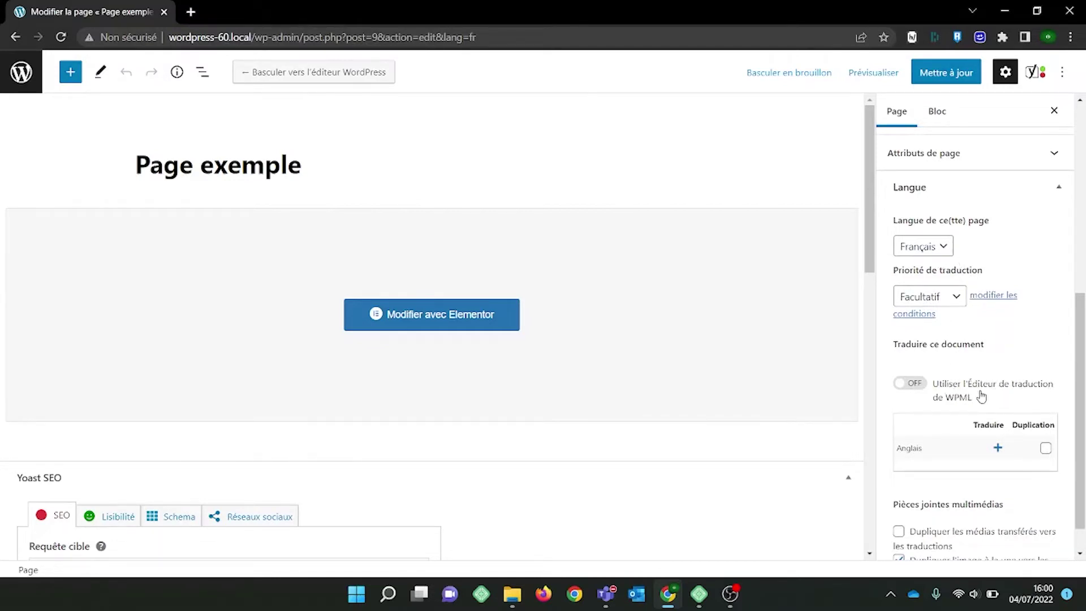
left_click(999, 451)
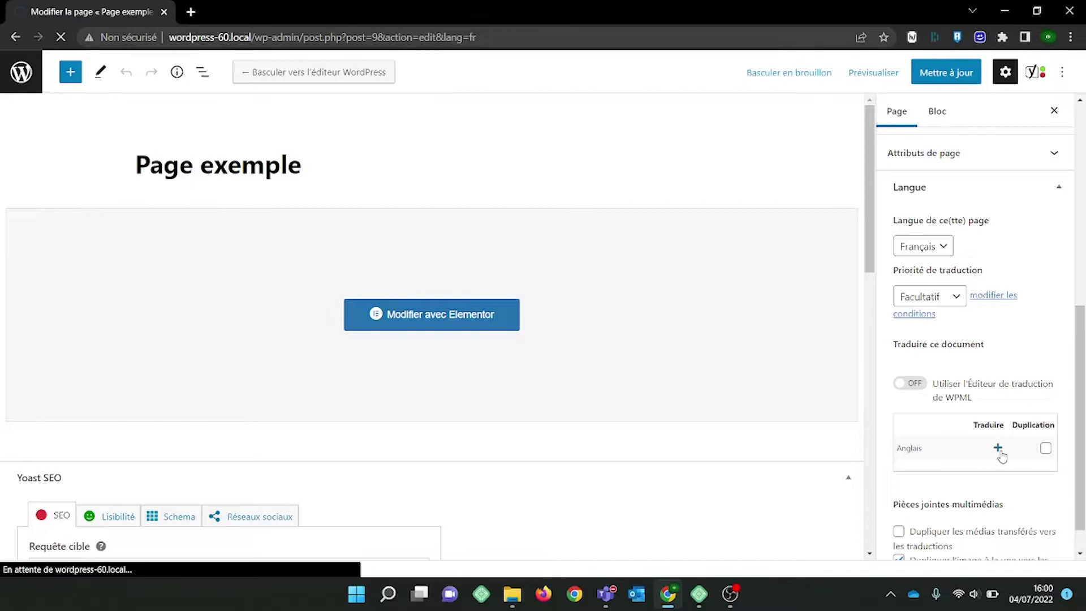
Copy the French content into the new English page
scroll(1001, 456, "up", 1)
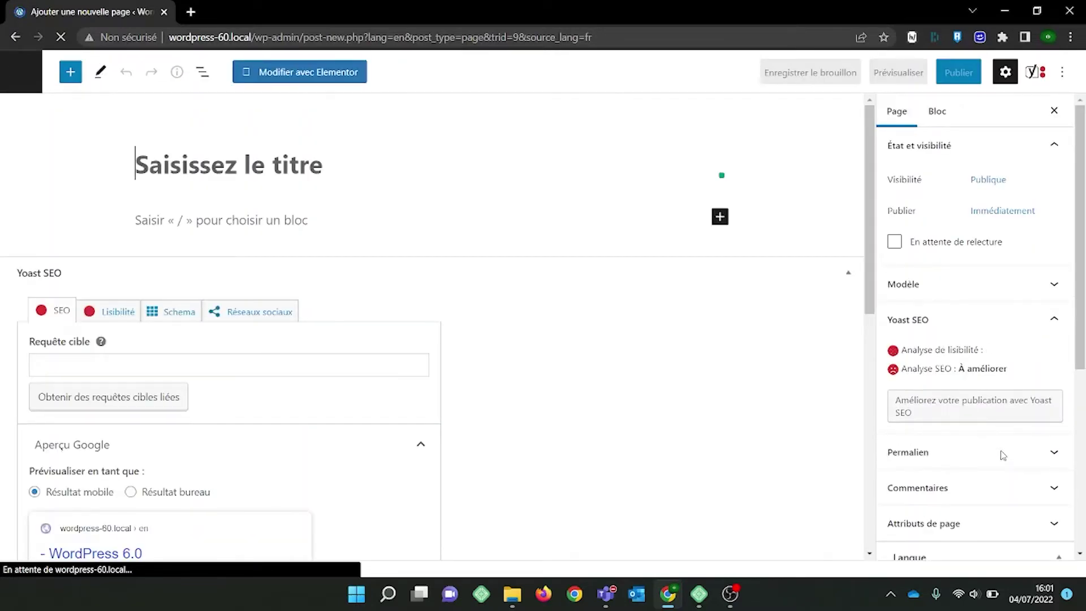
scroll(1002, 455, "down", 5)
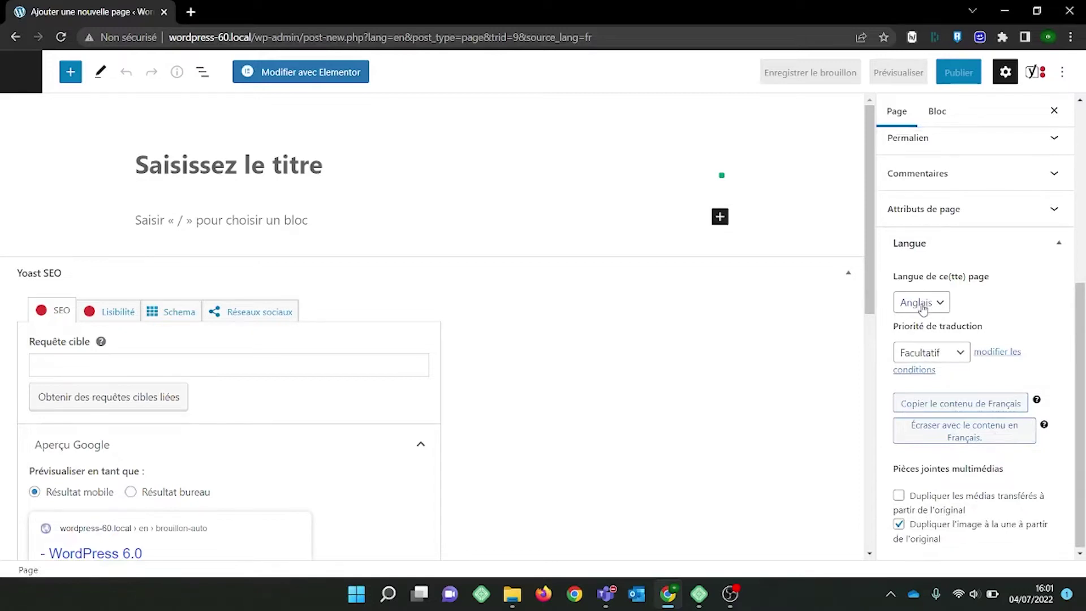
left_click(991, 401)
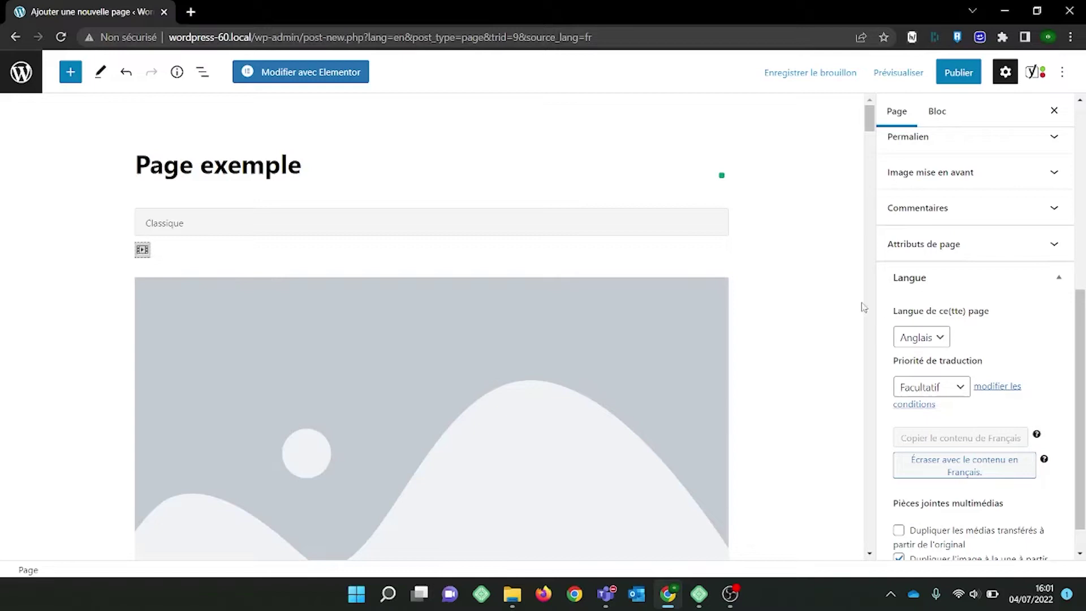
Open the English page in Elementor and dismiss the upgrade banner and the Yoast SEO notice
left_click(294, 82)
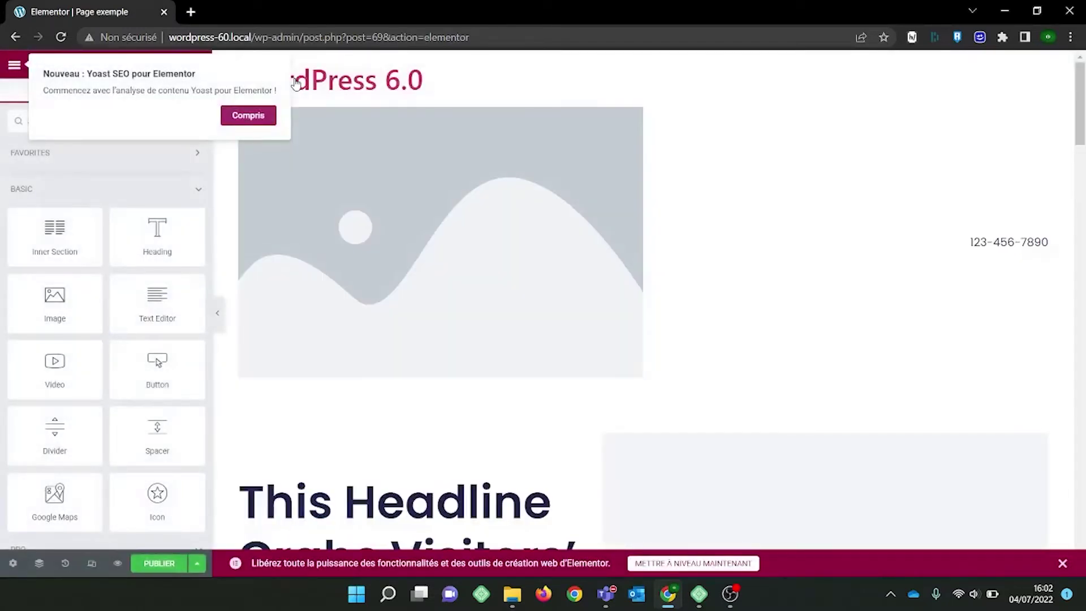
left_click(1062, 563)
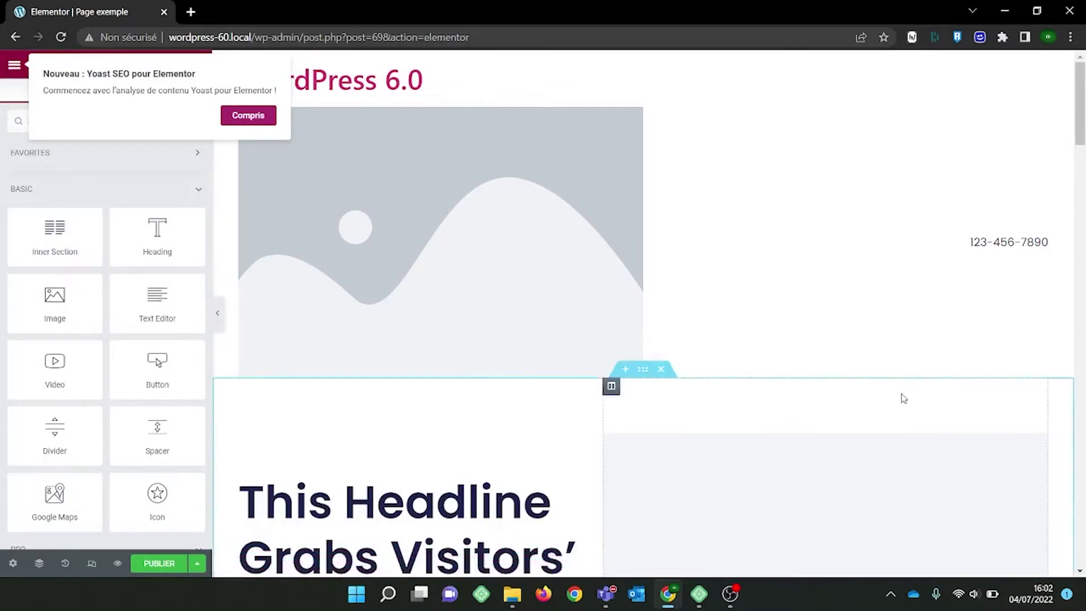
left_click(245, 115)
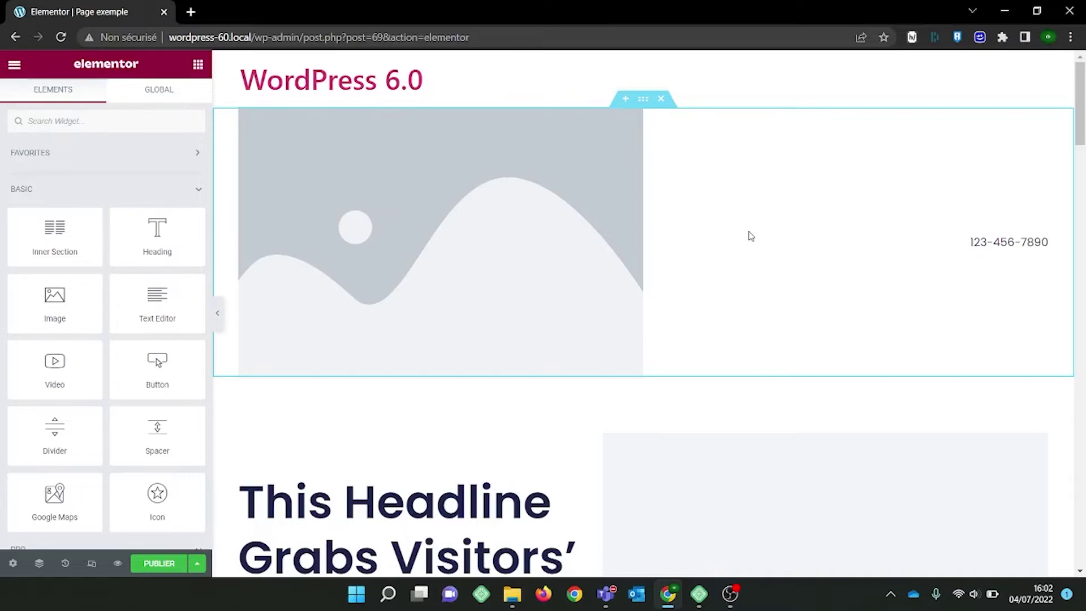
Replace the headline "This Headline Grabs Visitors' Attention" with "Mon texte"
scroll(750, 236, "down", 2)
scroll(751, 235, "up", 2)
scroll(751, 235, "down", 4)
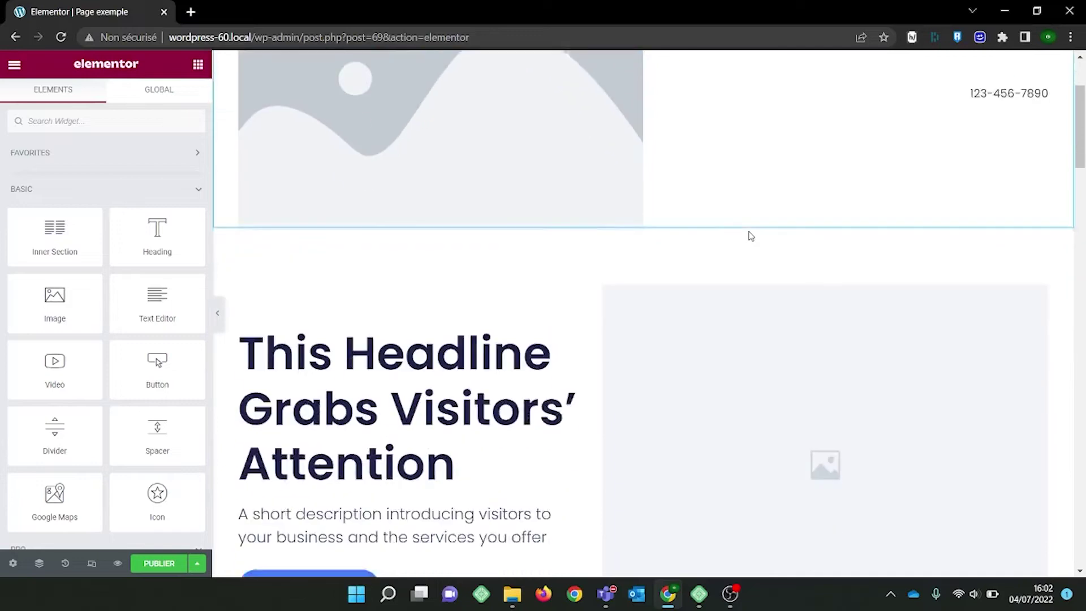
left_click(433, 336)
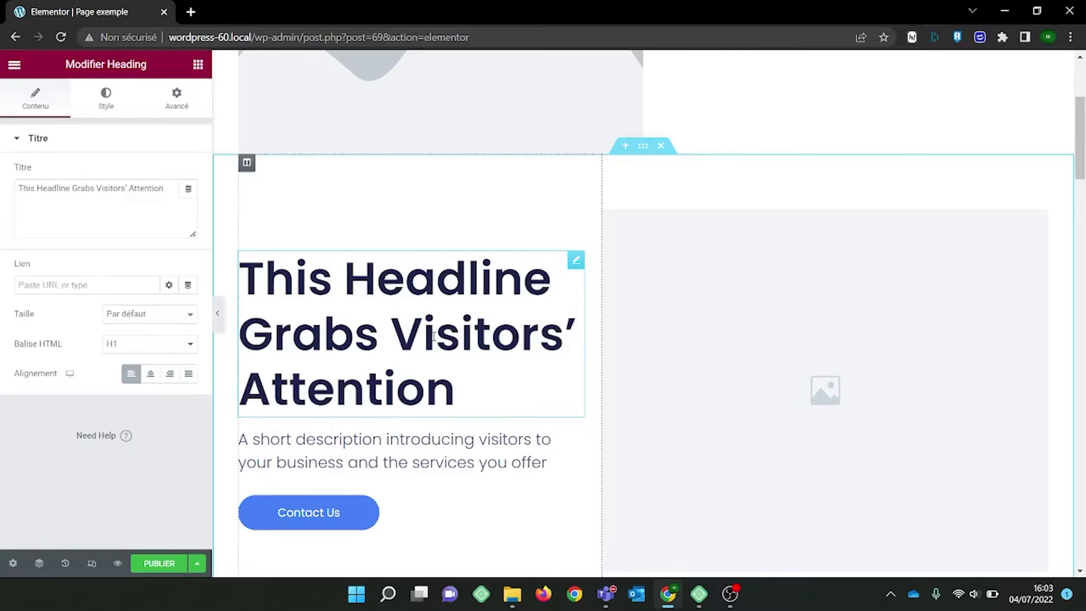
triple_click(426, 365)
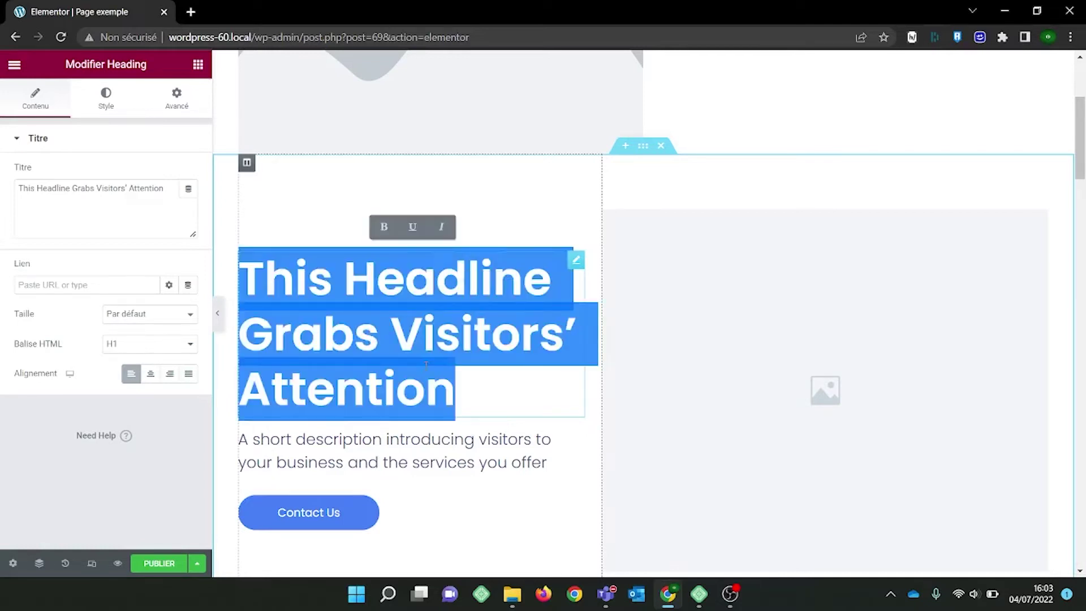
type("Mon texte")
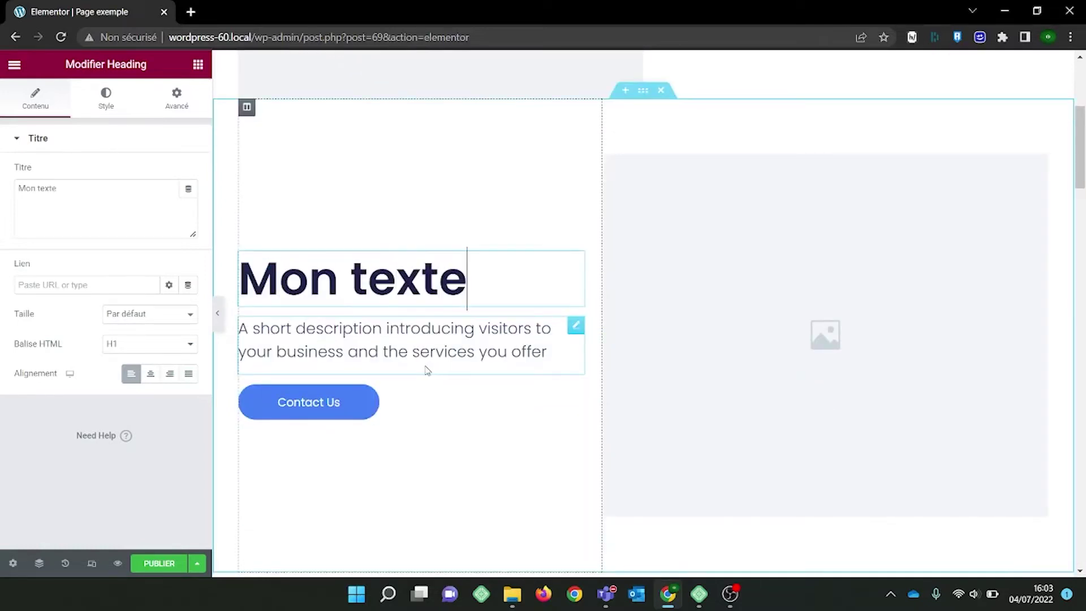
left_click(658, 326)
scroll(656, 325, "down", 2)
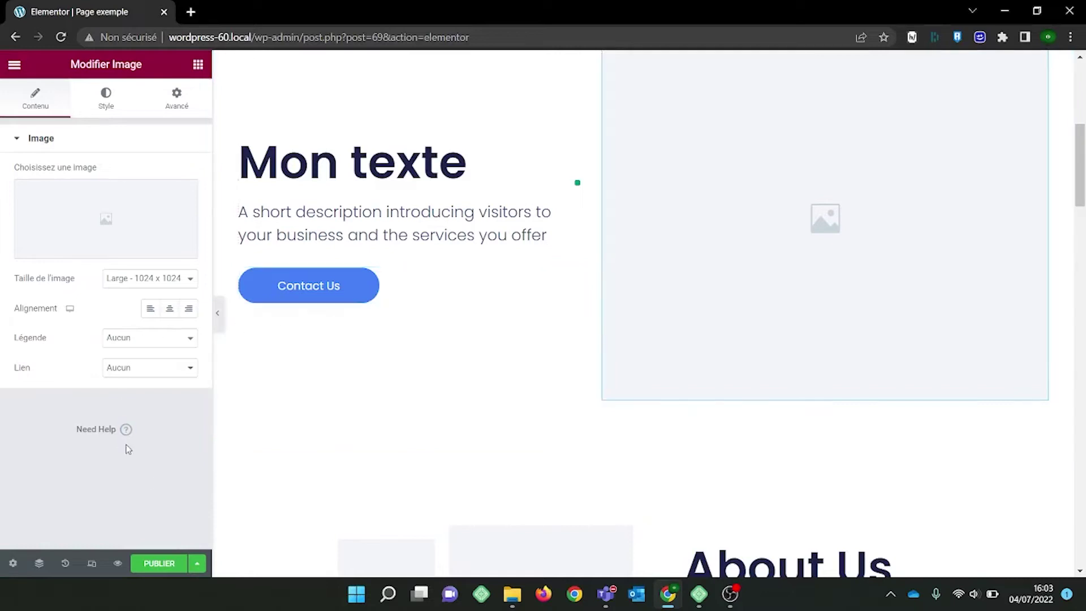
Publish the English page and return to the WordPress editor
left_click(164, 563)
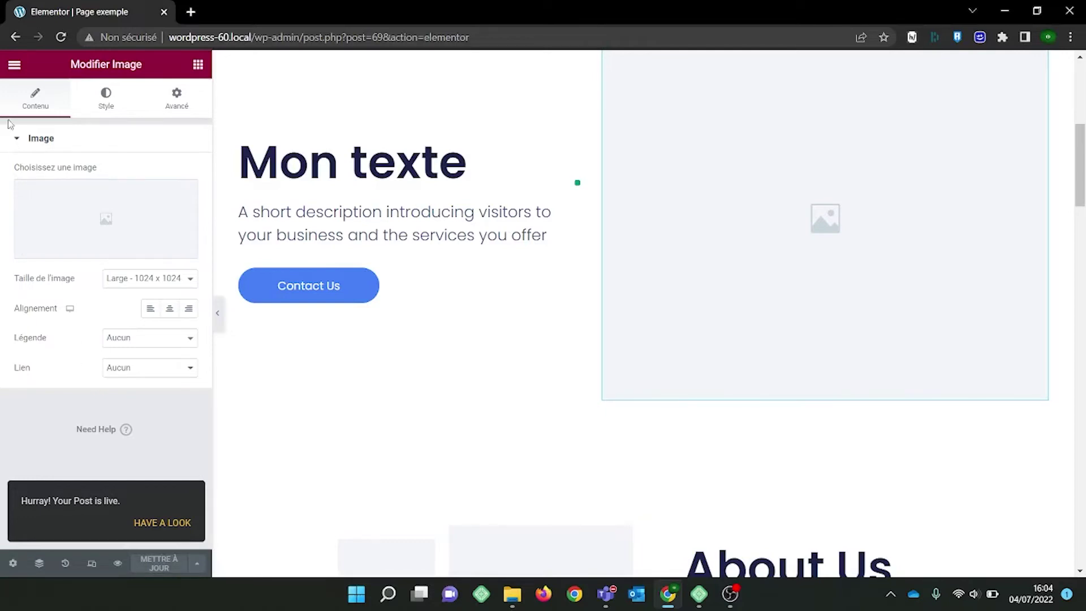
left_click(15, 66)
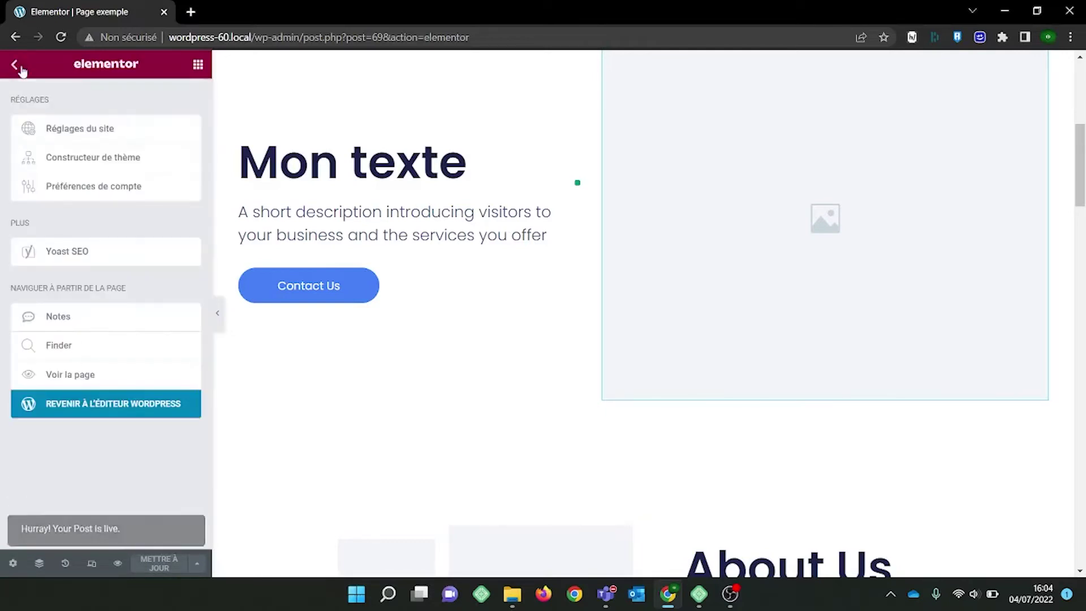
left_click(139, 406)
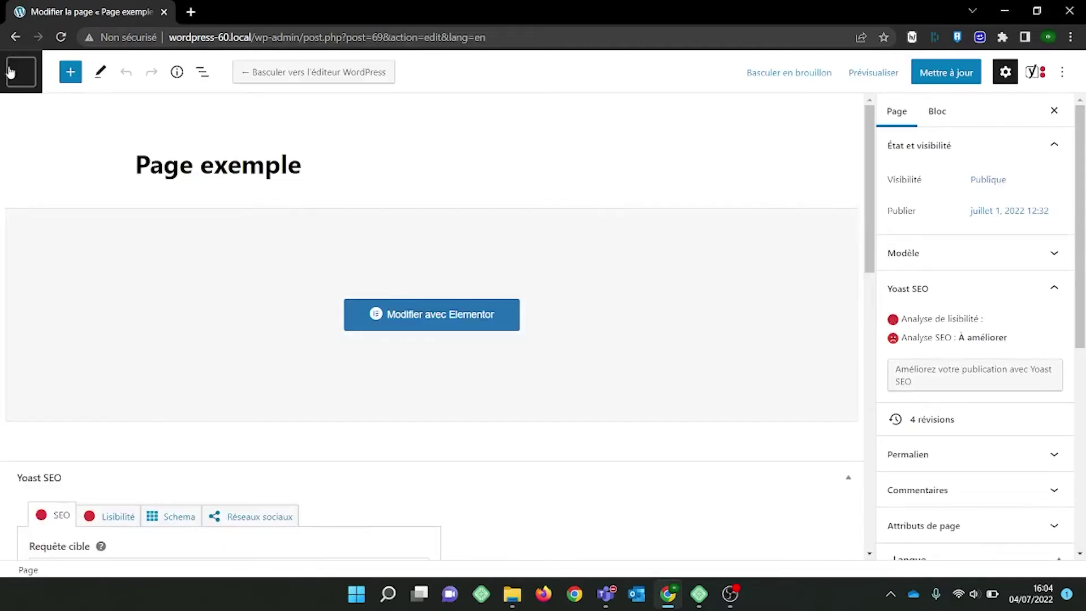
Go back to the page list and check the English and French versions of the page
left_click(23, 78)
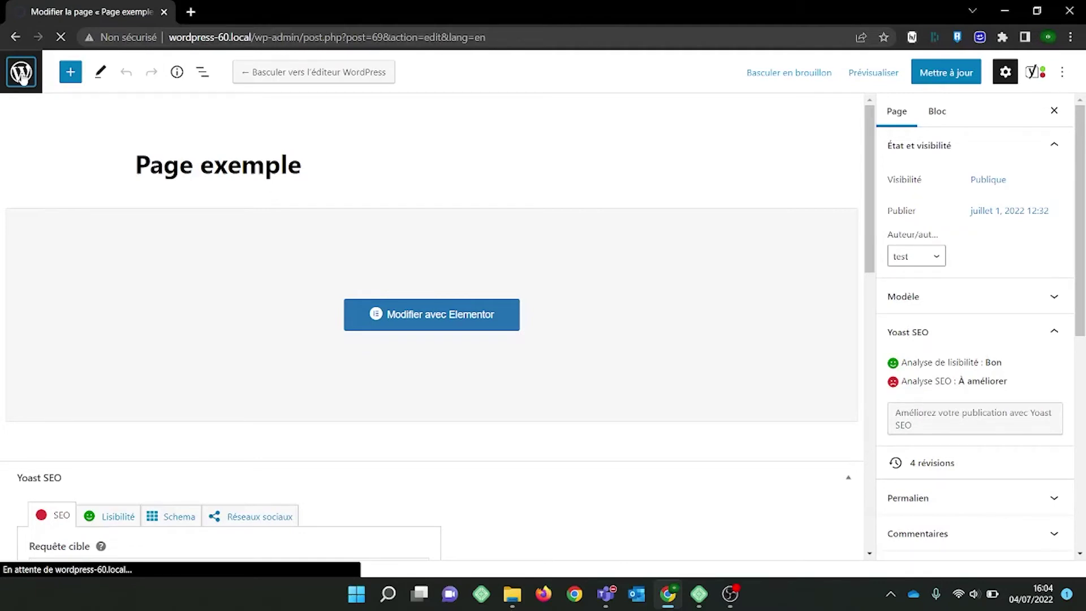
left_click(21, 73)
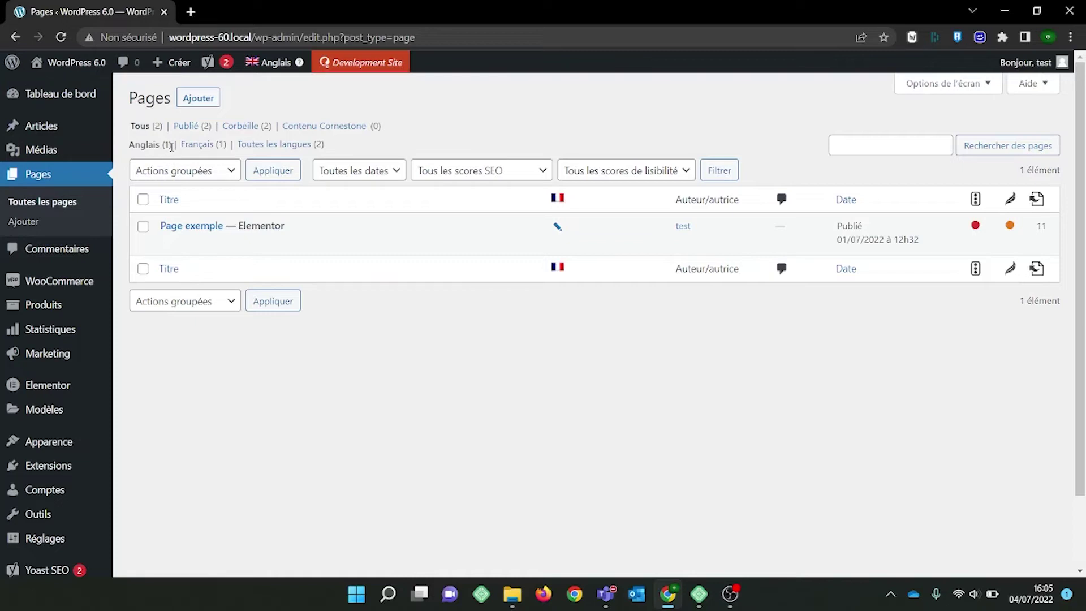
left_click_drag(172, 146, 164, 146)
left_click(205, 147)
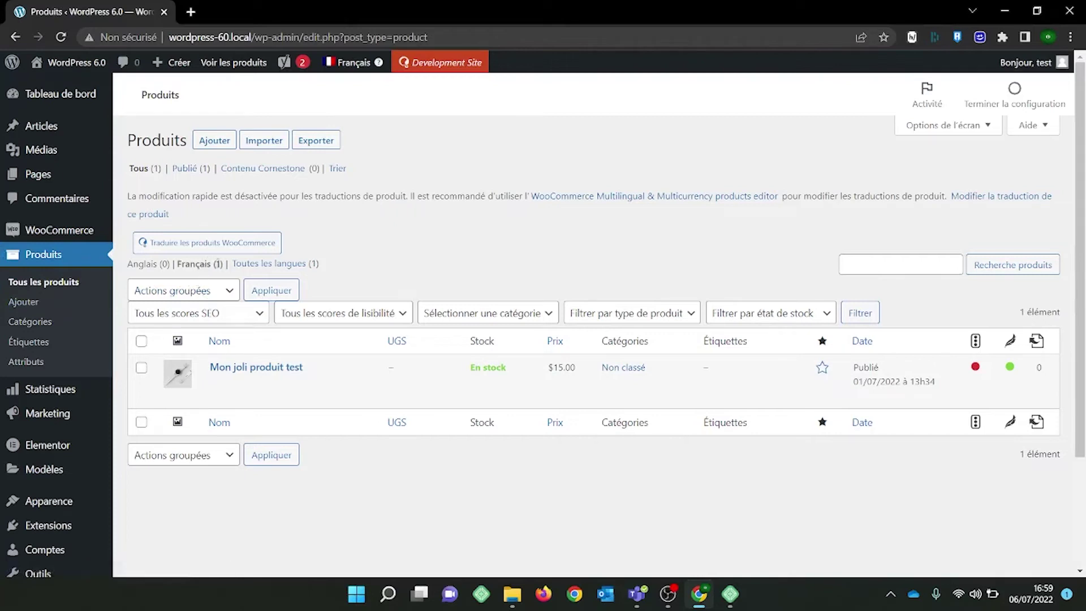
Go to the WooCommerce product translations and open the French product Mon joli produit test for editing
left_click(172, 249)
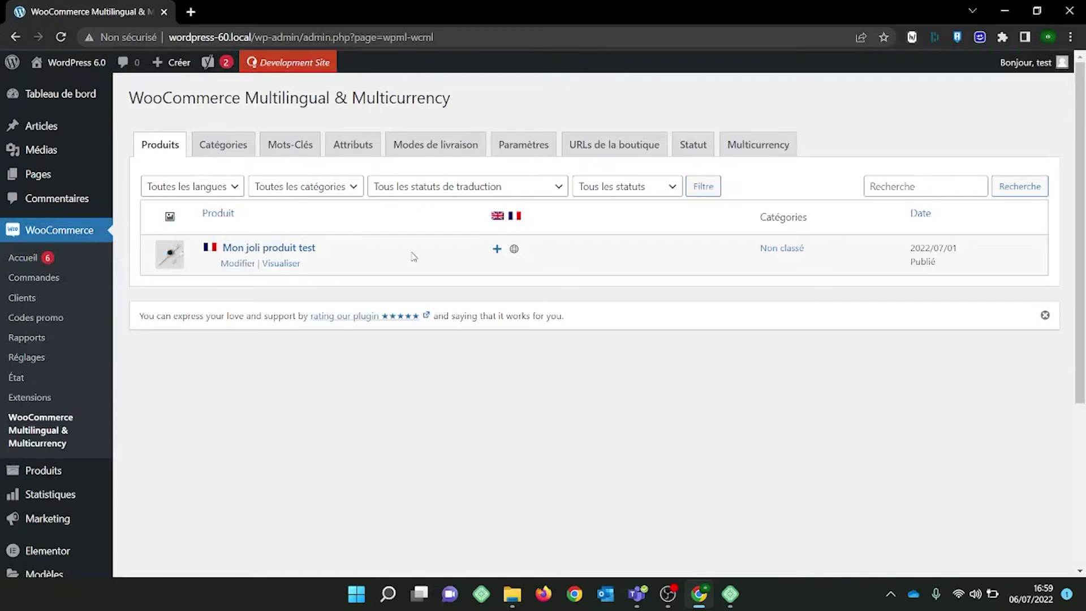
left_click(238, 265)
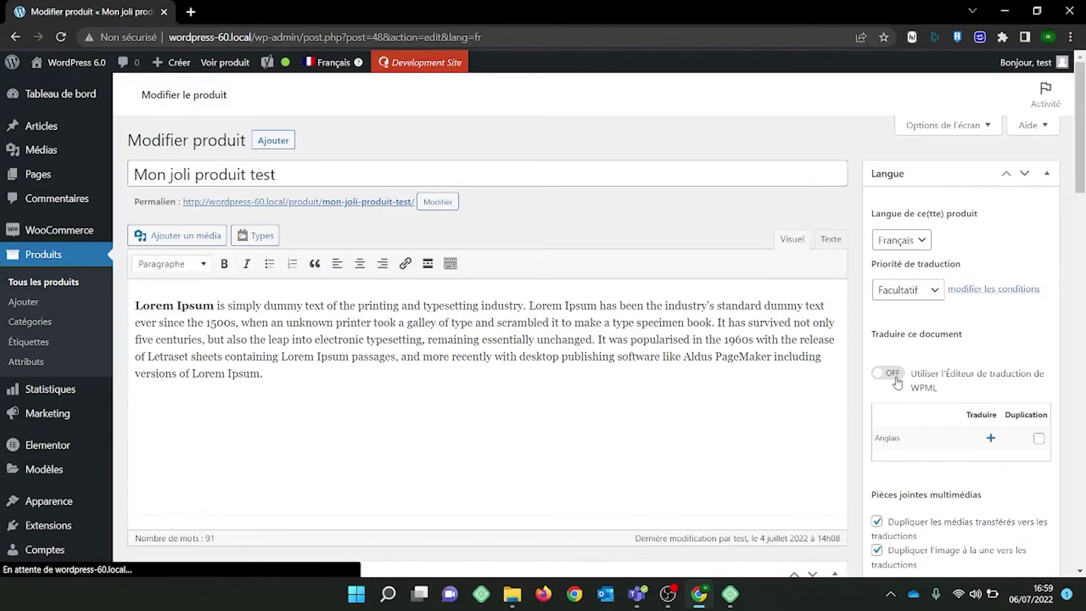
Start an English translation of Mon joli produit test, dismiss the notice, and copy the French content into it
left_click(991, 438)
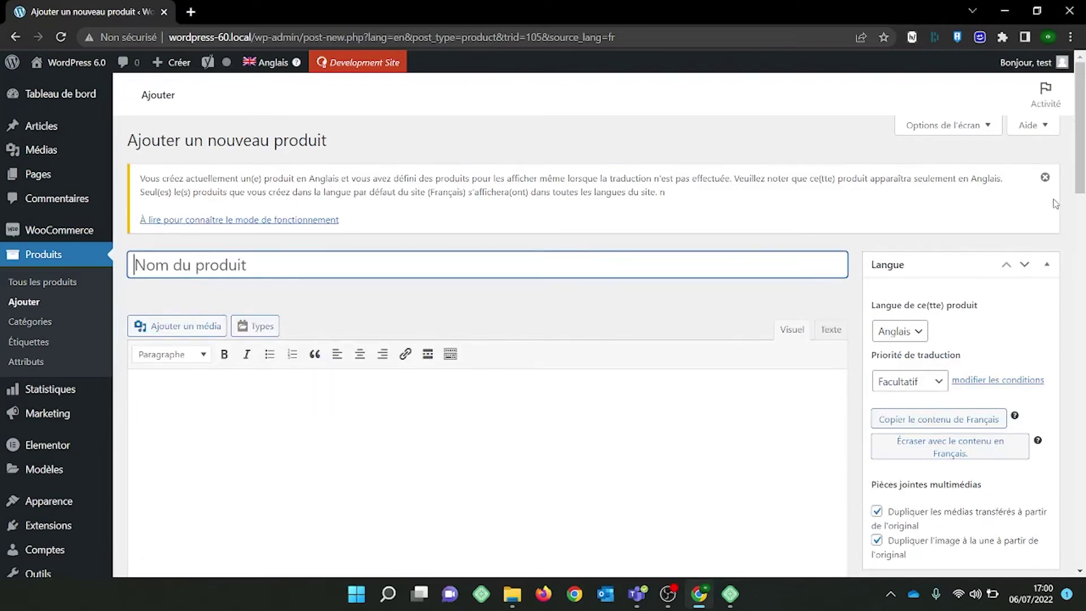
left_click(1045, 177)
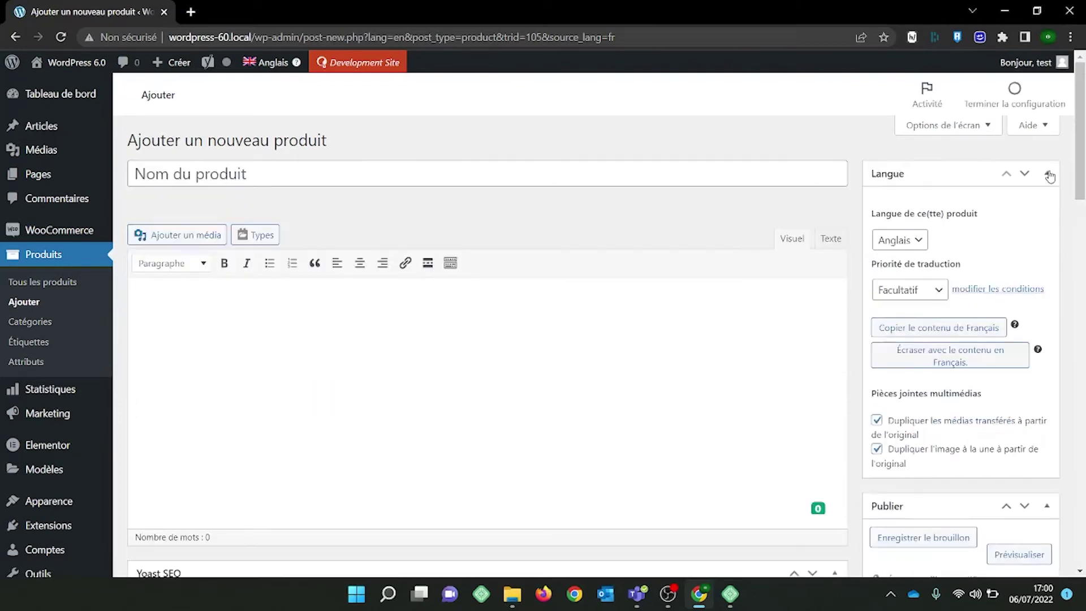
left_click(943, 333)
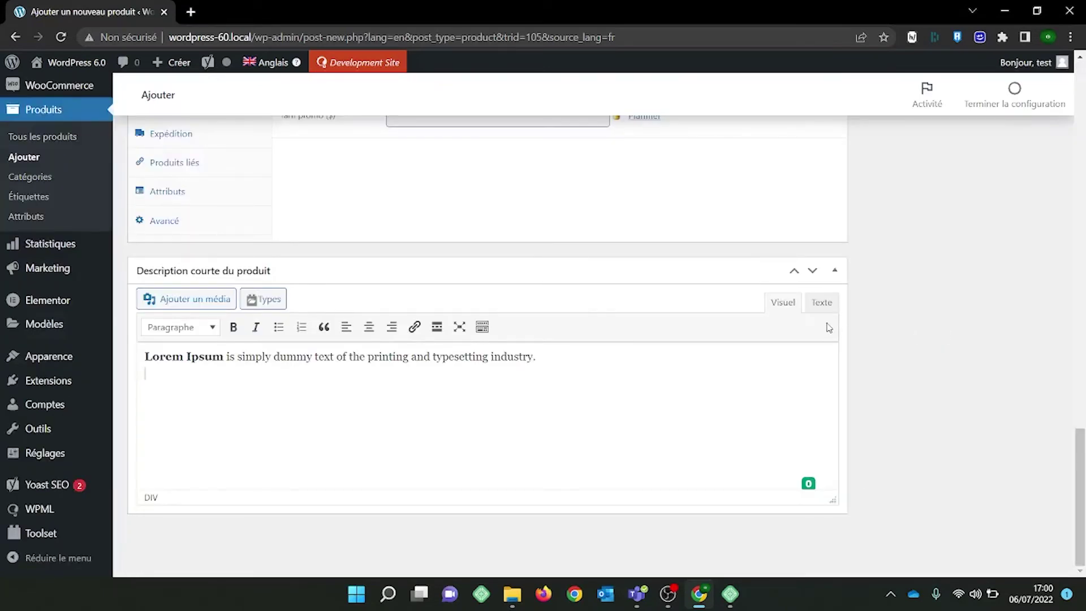
scroll(764, 315, "up", 10)
scroll(764, 317, "up", 10)
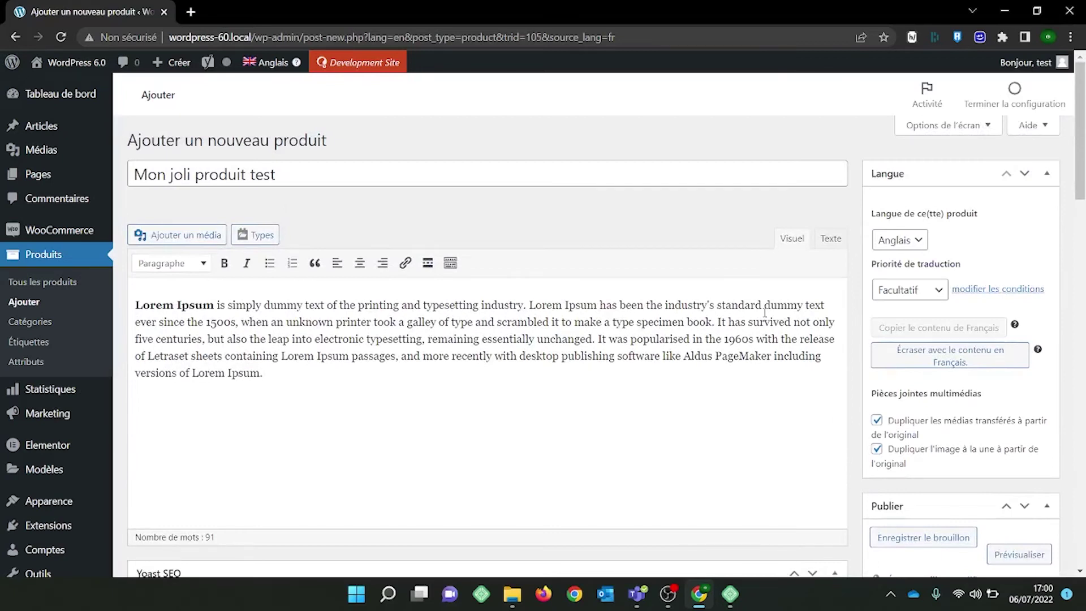
Publish the English version of the product
scroll(764, 313, "down", 1)
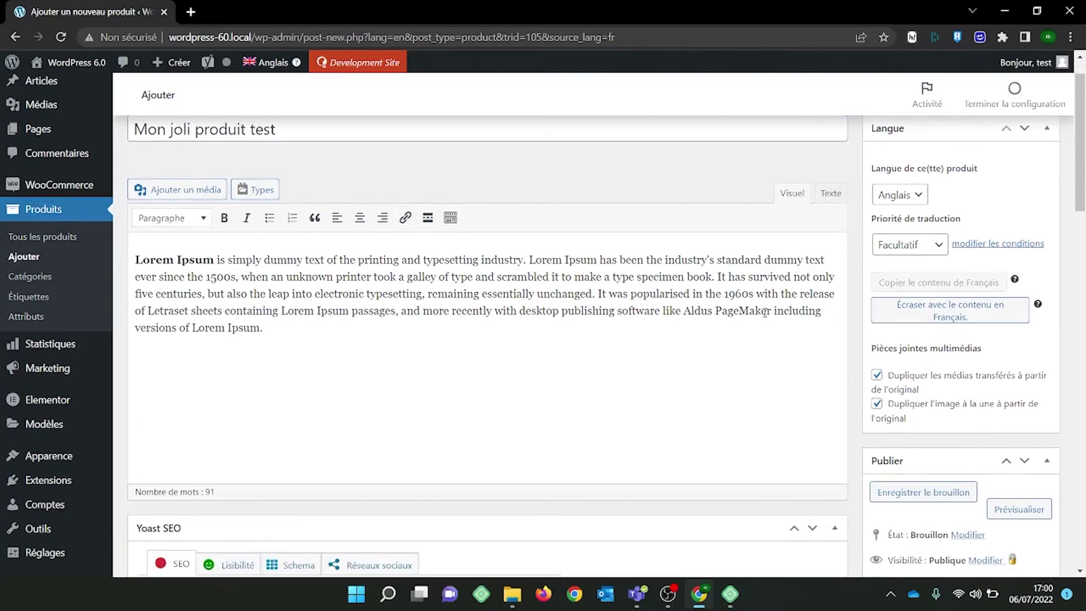
scroll(996, 345, "down", 4)
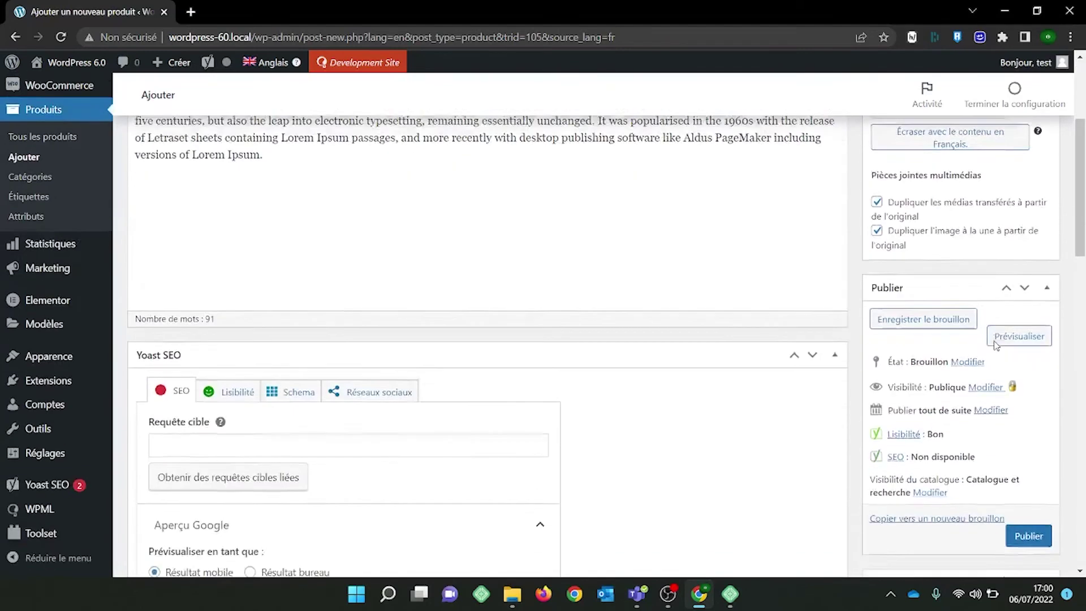
left_click(1020, 515)
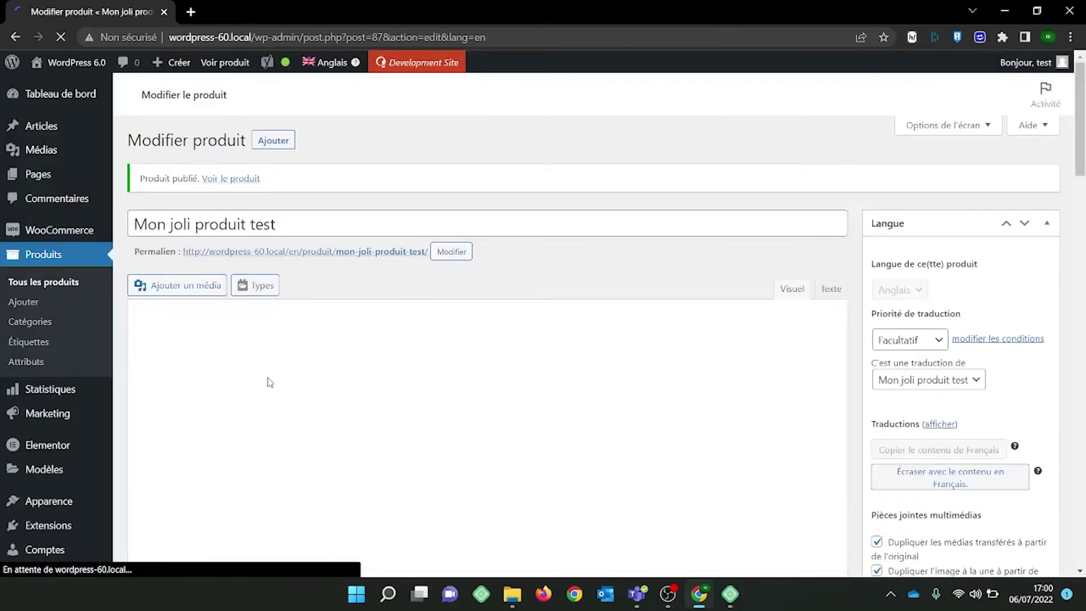
Return to the product list and check the English and French products
left_click(48, 290)
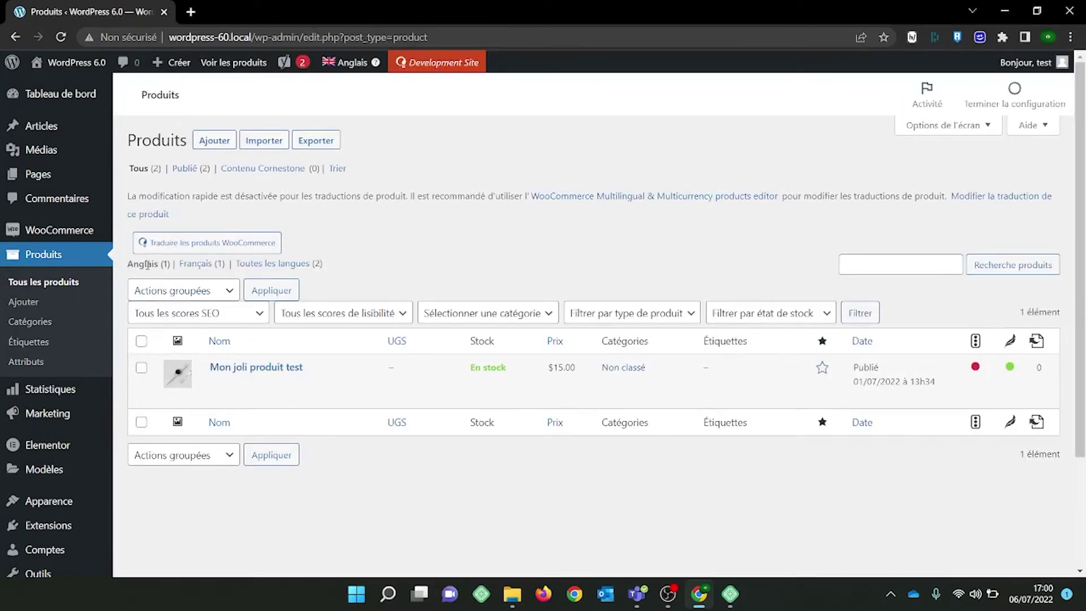
left_click(192, 266)
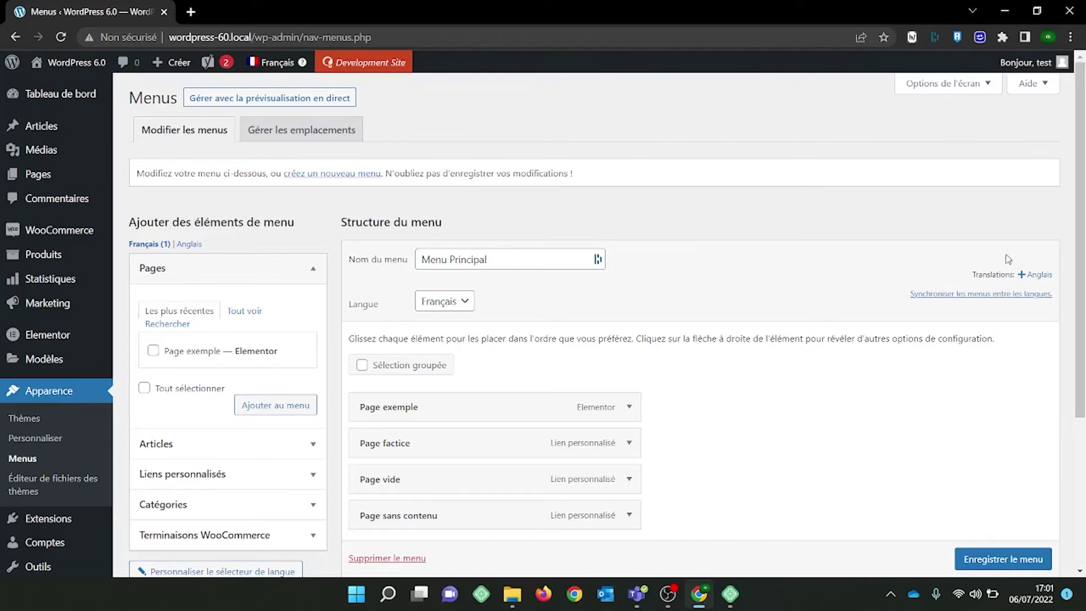
Create the English translation of Menu Principal under the name Menu Anglais
left_click(1028, 277)
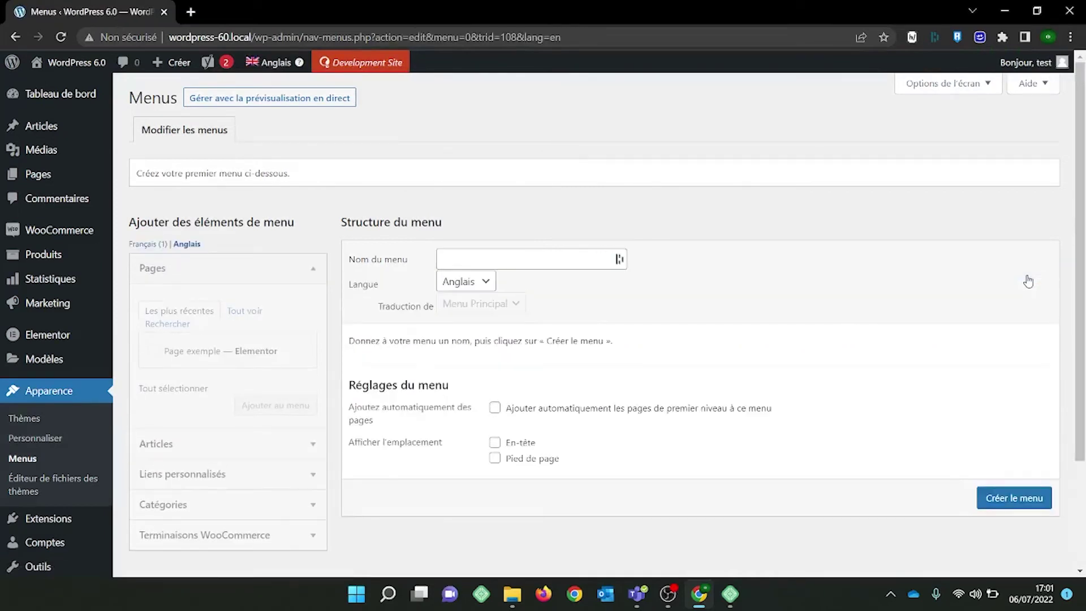
left_click(547, 261)
type("Menu Anglais")
left_click(1005, 503)
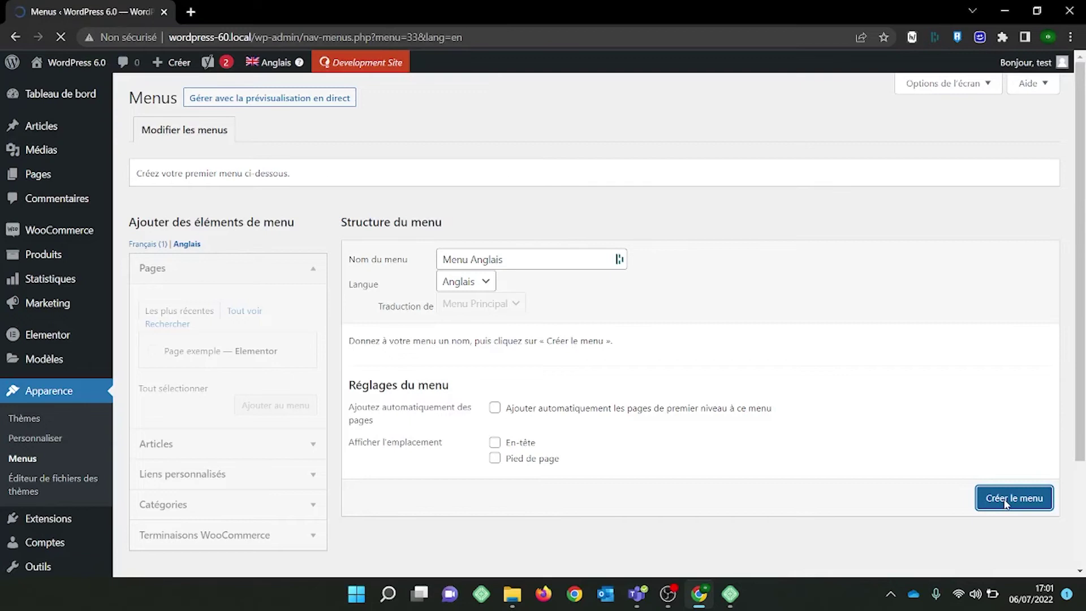
Add the English page Page exemple to Menu Anglais
scroll(688, 411, "down", 3)
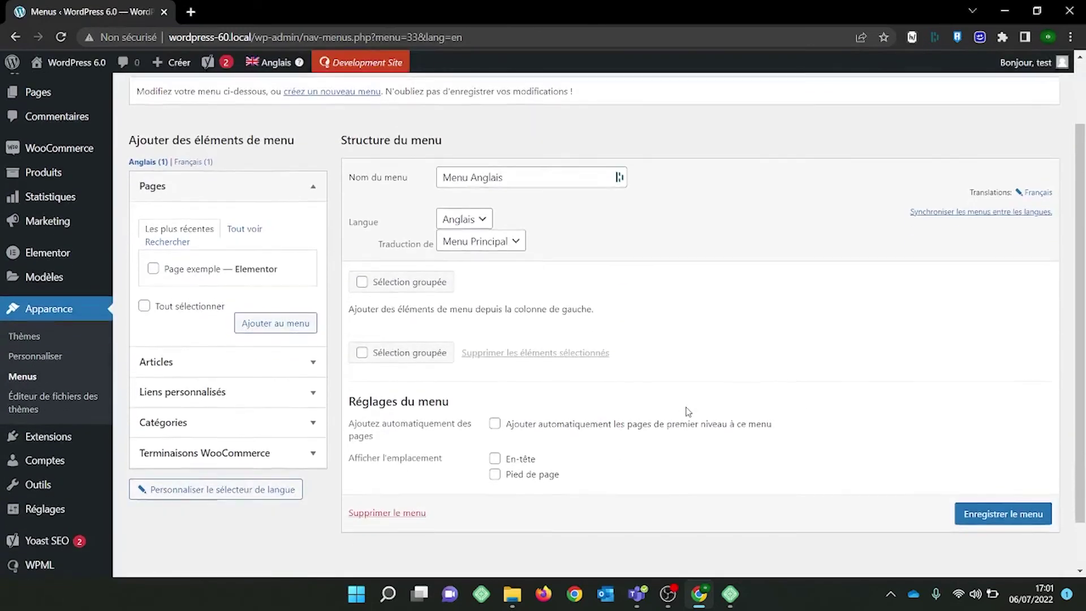
left_click(160, 269)
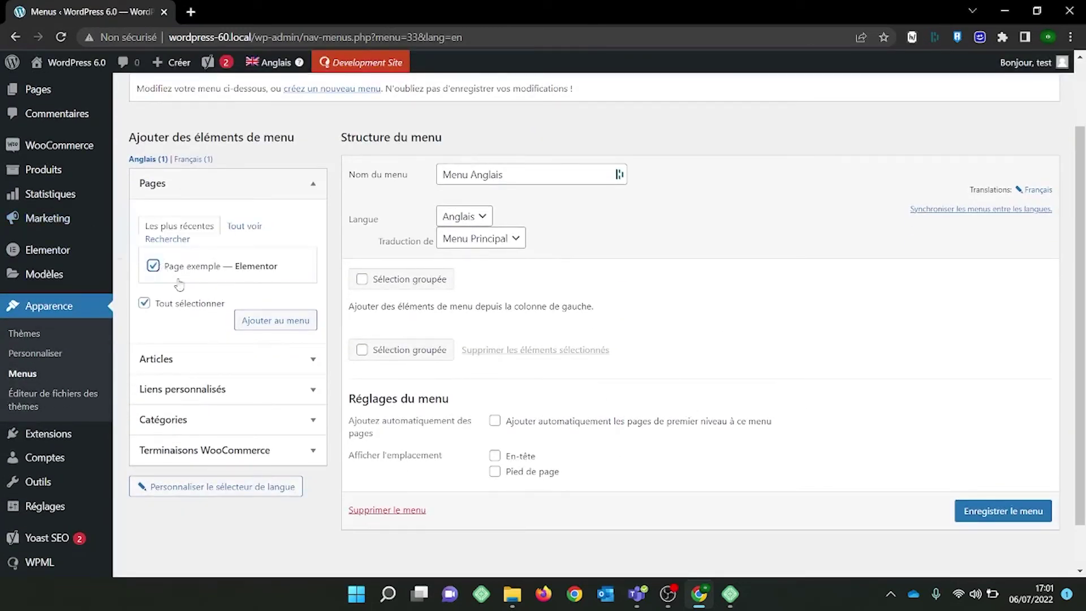
left_click(281, 326)
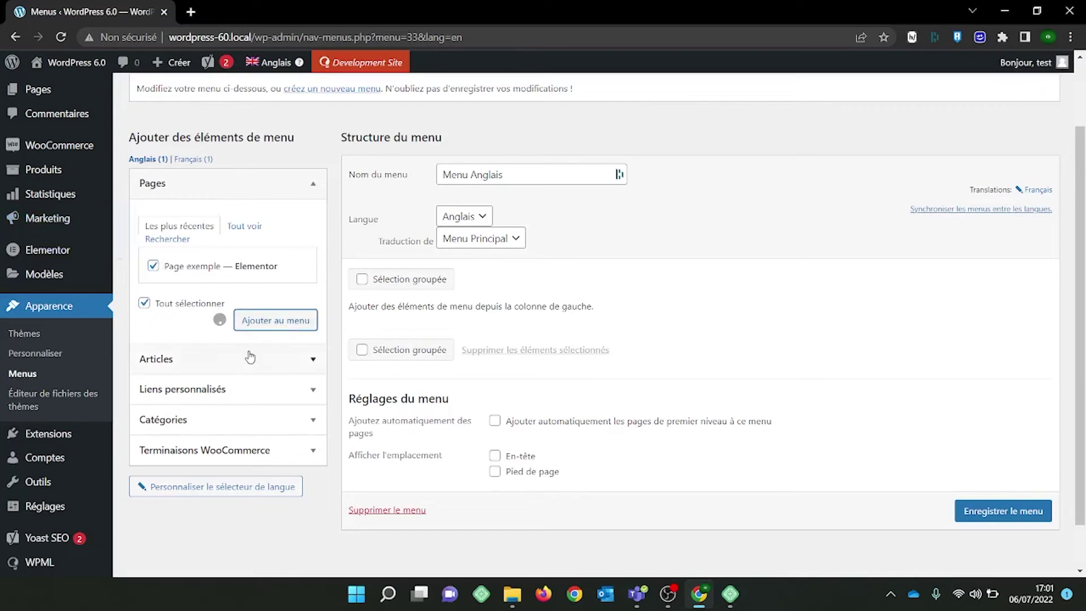
Add a custom link named Ma page anglaise with the URL # to Menu Anglais and save the menu
left_click(242, 390)
triple_click(235, 289)
type("#")
left_click(224, 338)
type("Ma page")
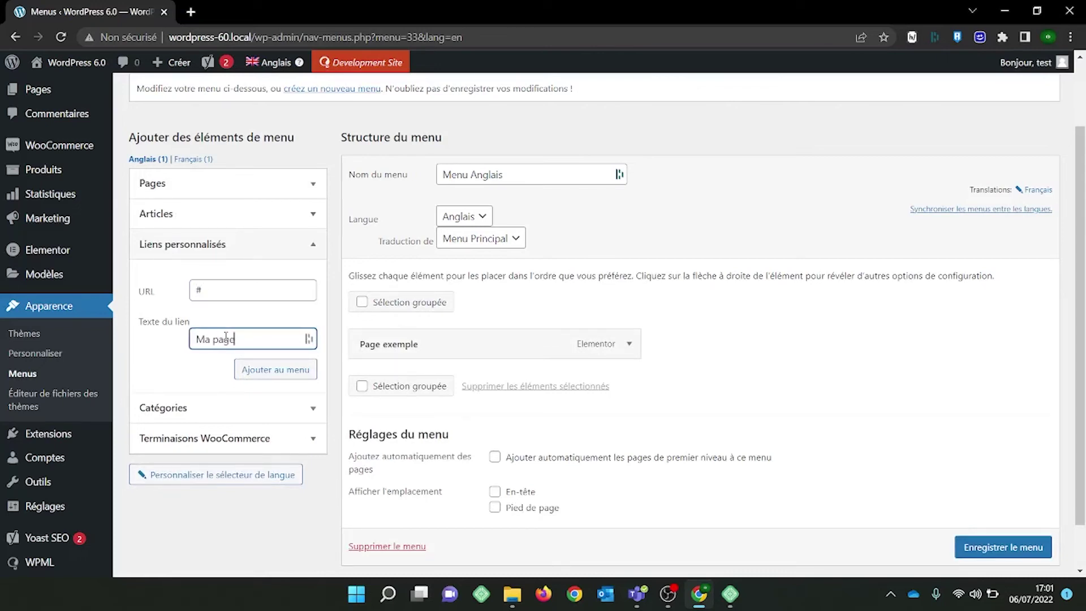
type(" anglaise")
left_click(252, 369)
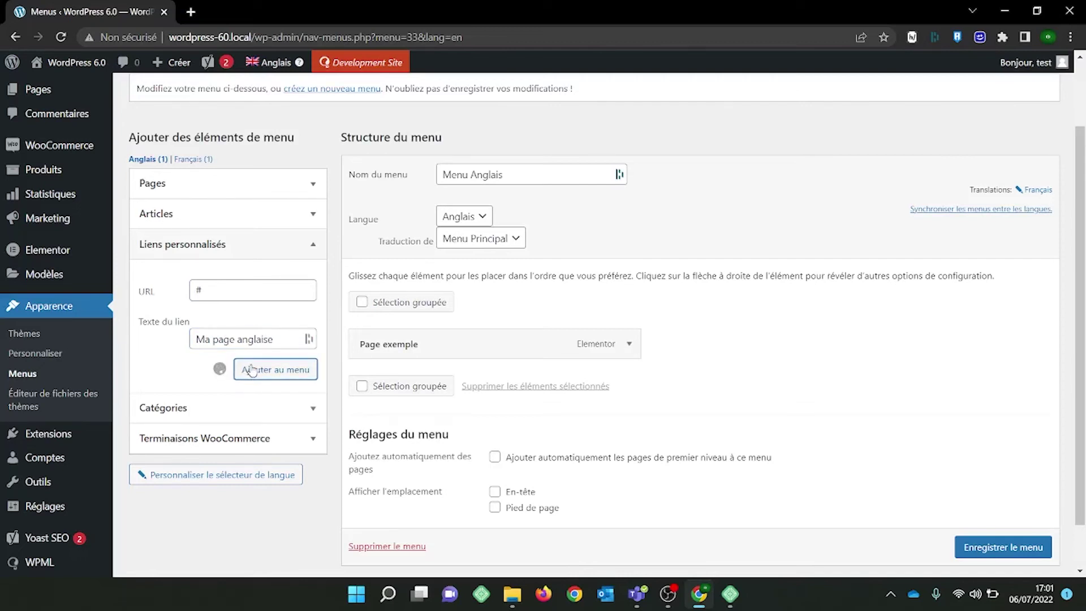
left_click(1000, 567)
scroll(1000, 568, "down", 1)
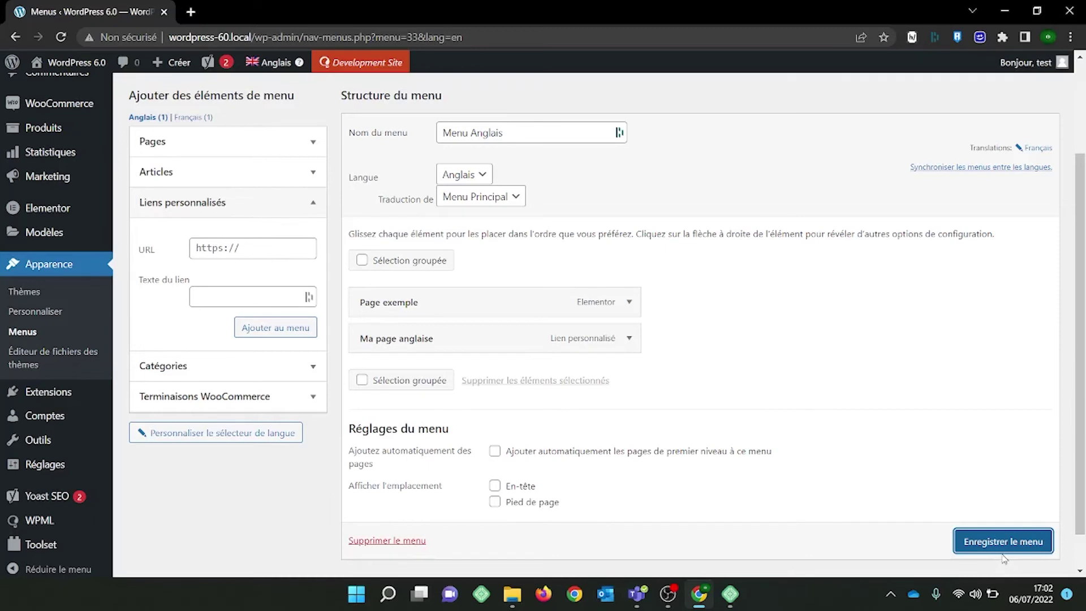
left_click(1000, 556)
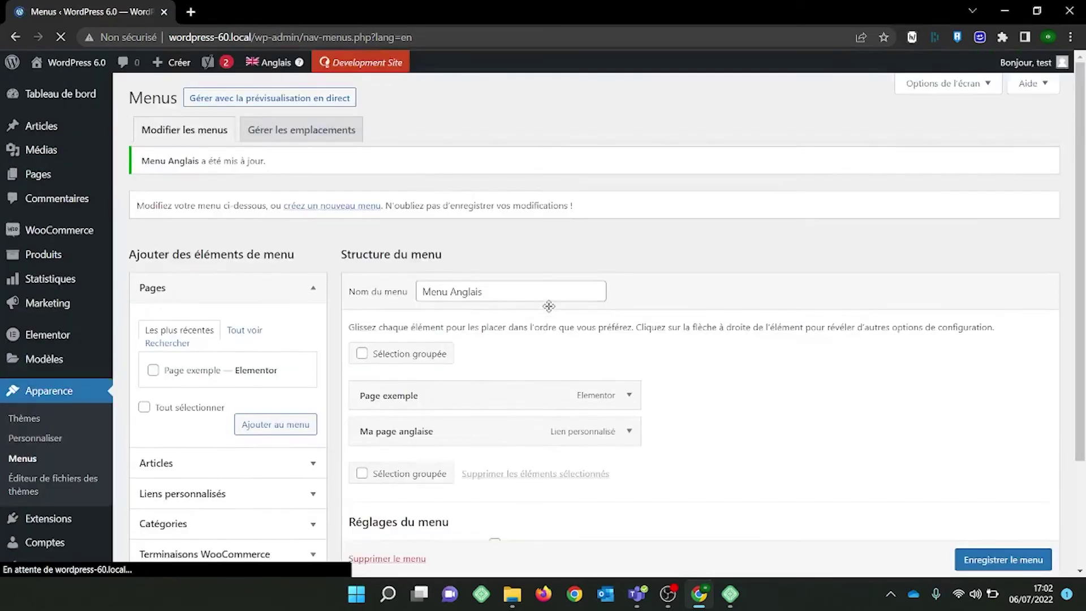
Go back to the French version of the menu and review the items of Menu Principal
scroll(549, 305, "down", 1)
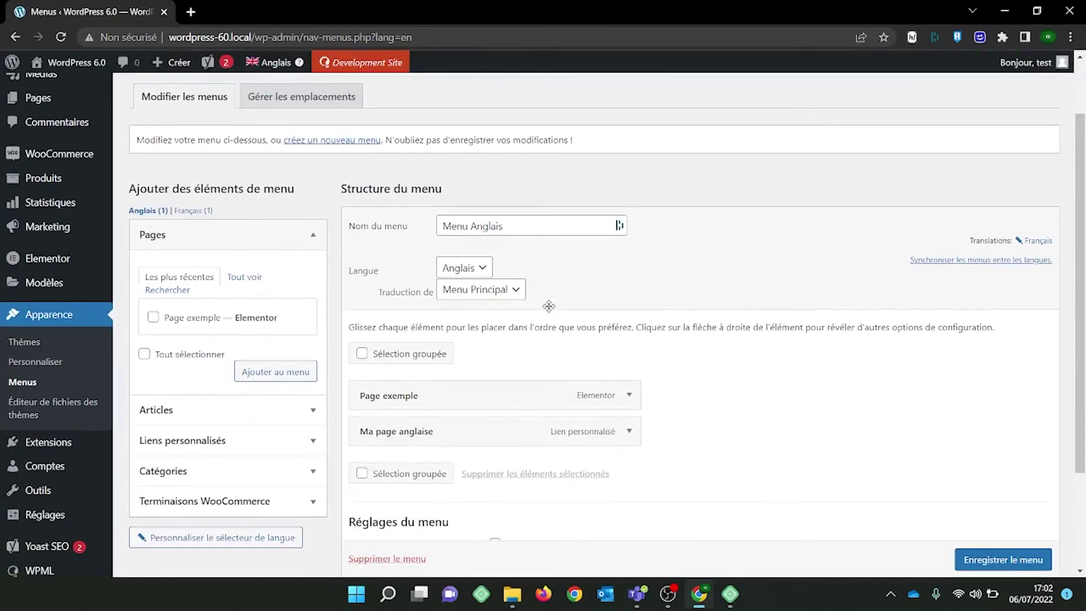
left_click(200, 218)
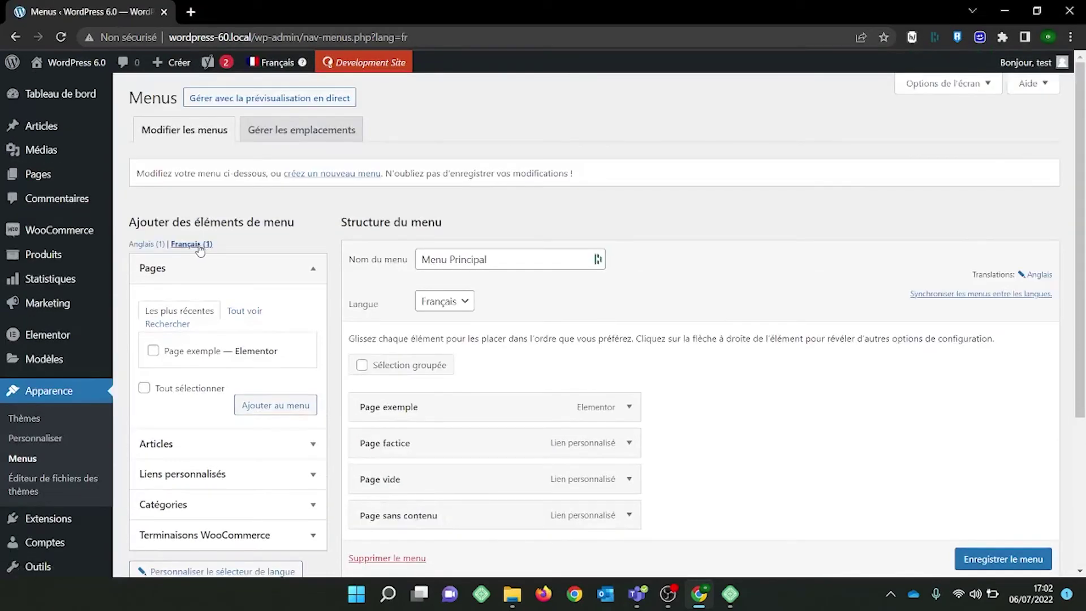
scroll(424, 365, "down", 3)
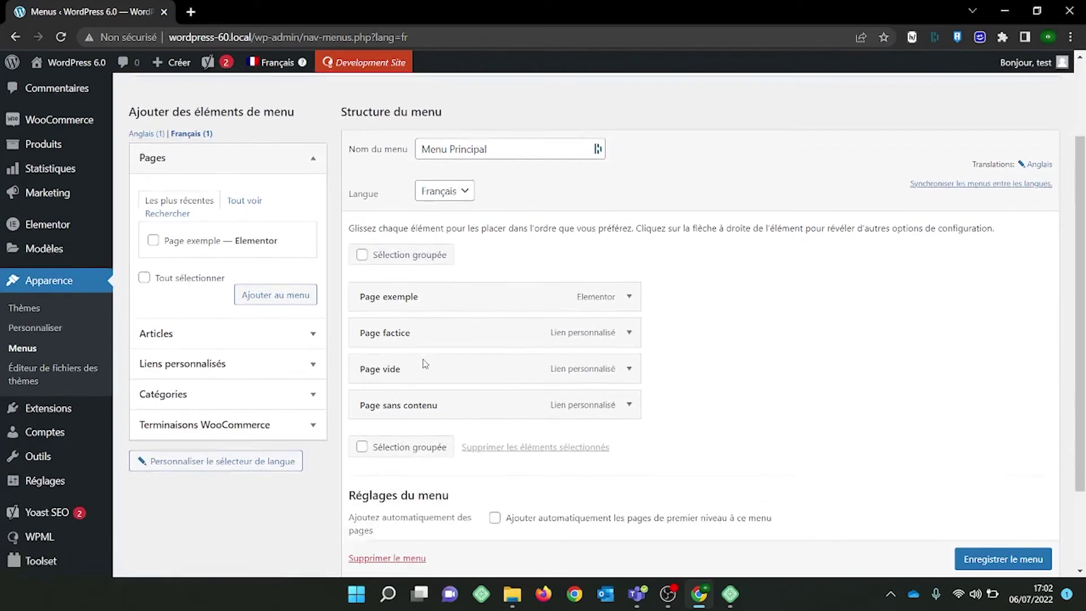
scroll(424, 365, "up", 1)
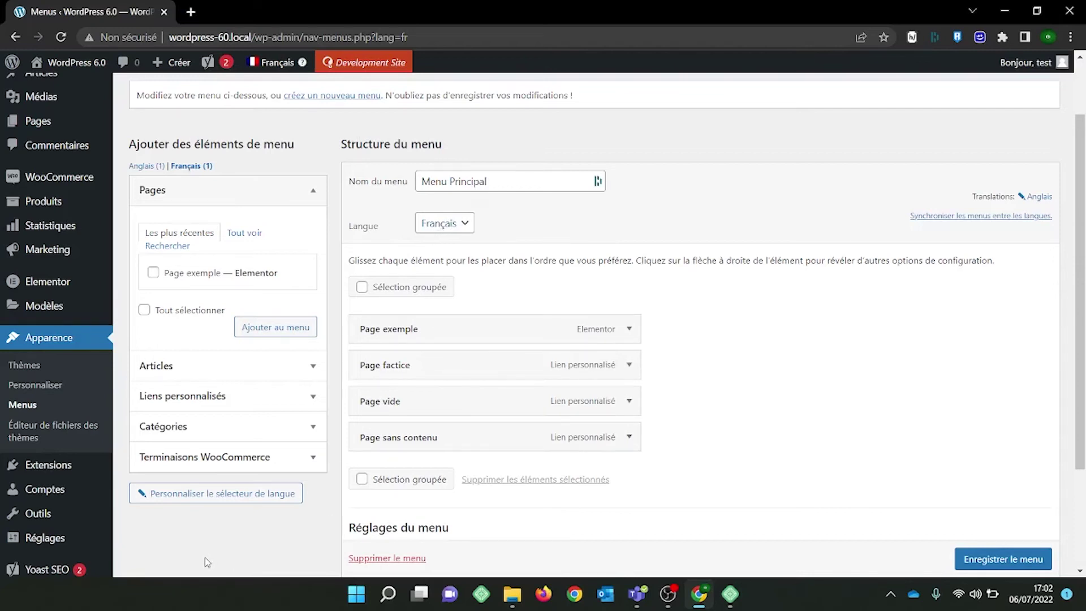
Customize the language switcher of Menu Principal, trying Liste des langues before choosing the Menu déroulant style, and apply it
left_click(210, 496)
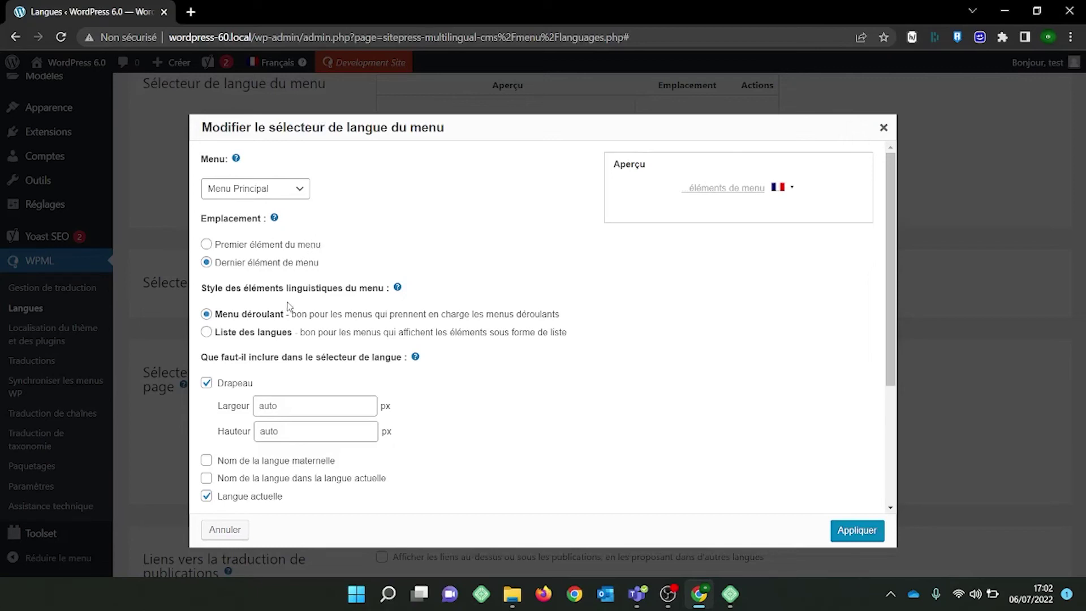
left_click(282, 335)
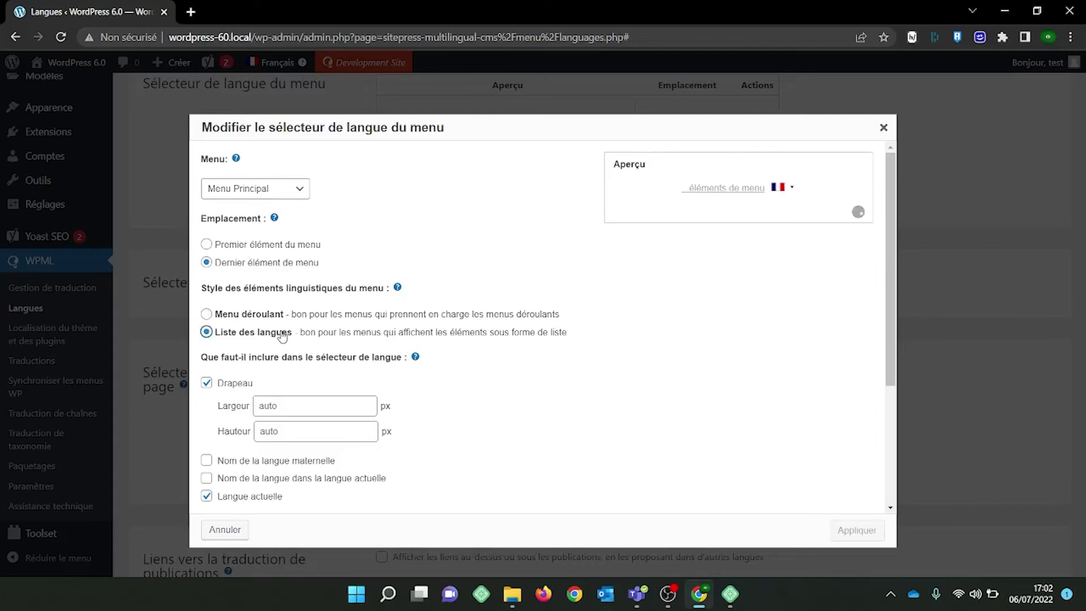
left_click(259, 315)
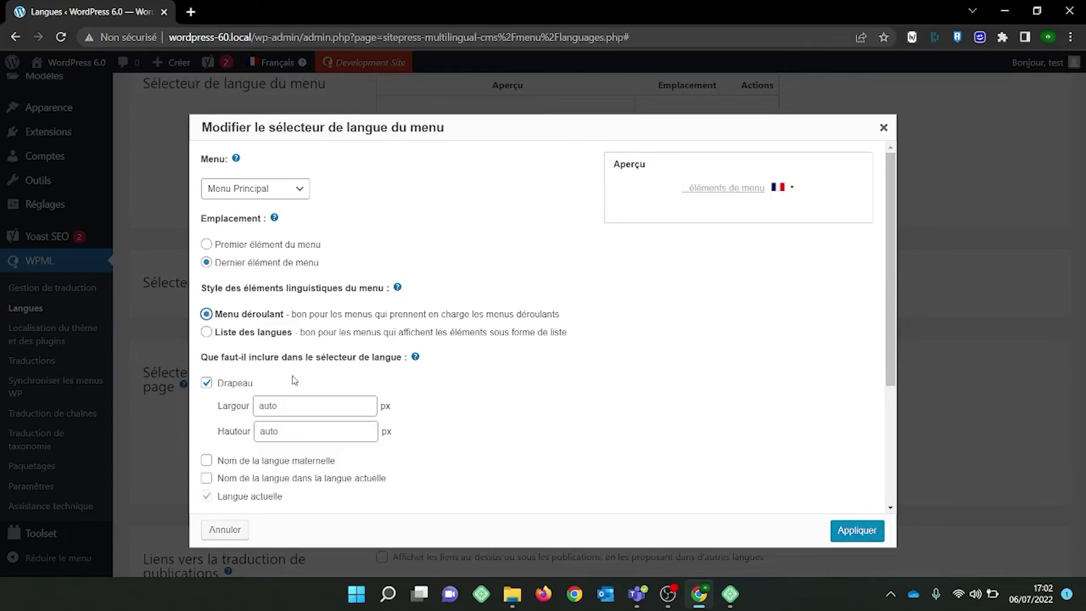
scroll(246, 399, "down", 1)
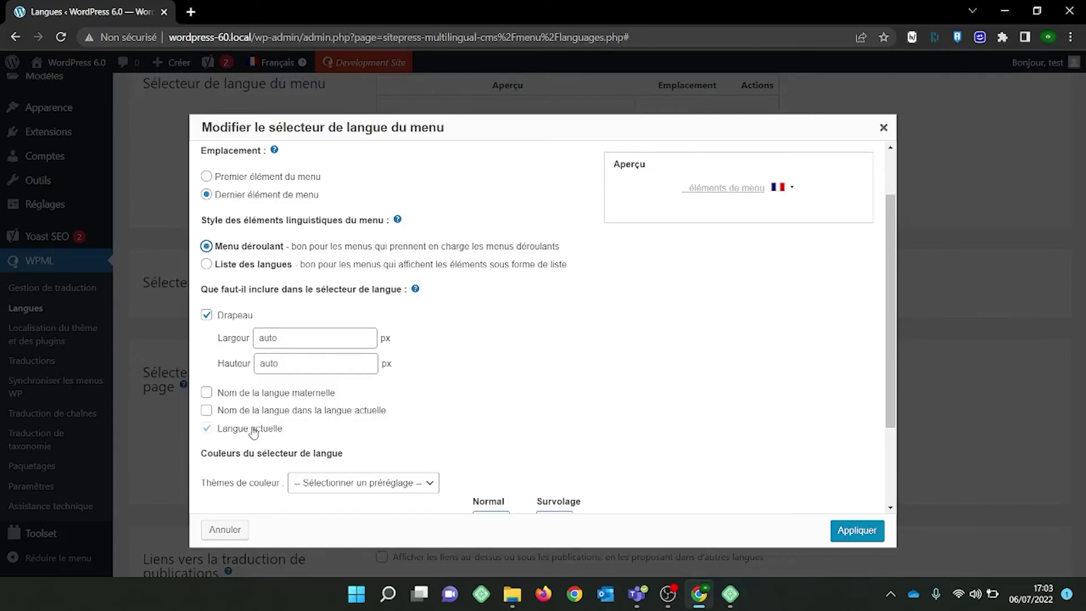
left_click(858, 540)
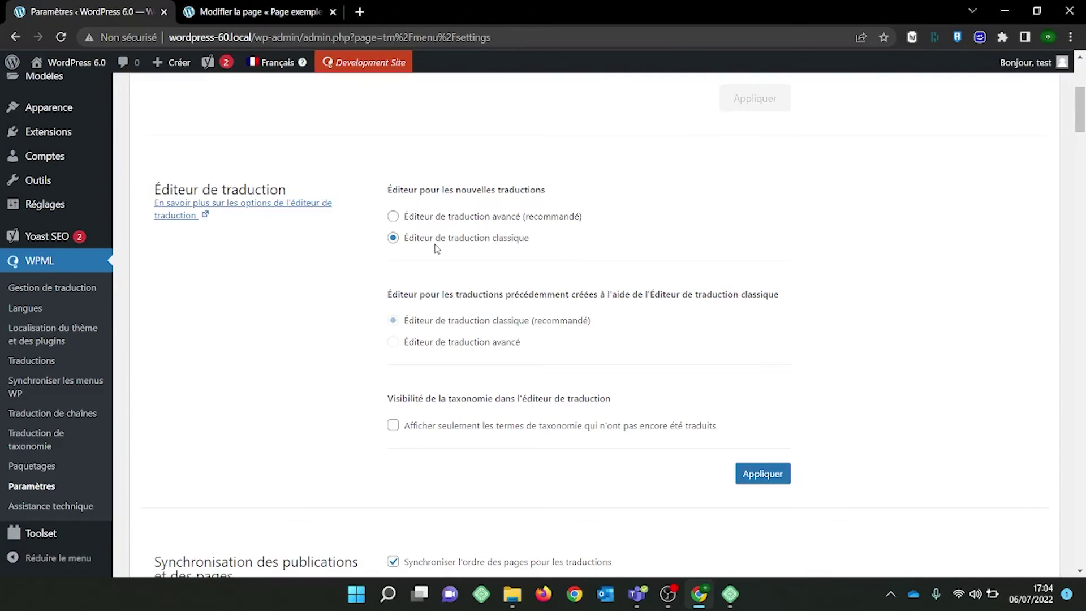
Return to the Page exemple editor and replace the variables in its Yoast SEO title with Page Exemple
left_click(252, 7)
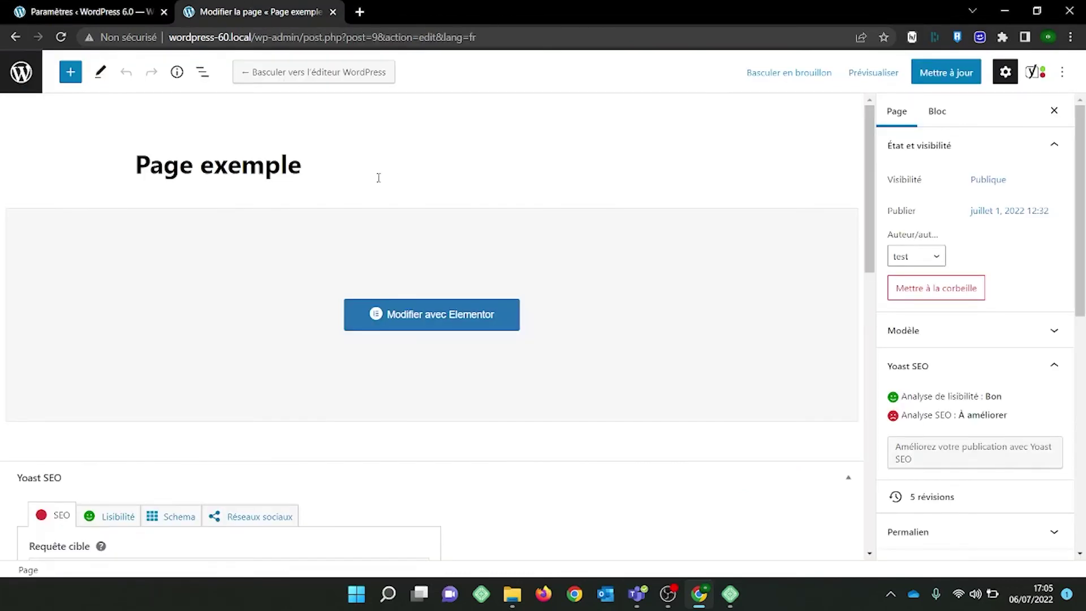
scroll(914, 359, "down", 5)
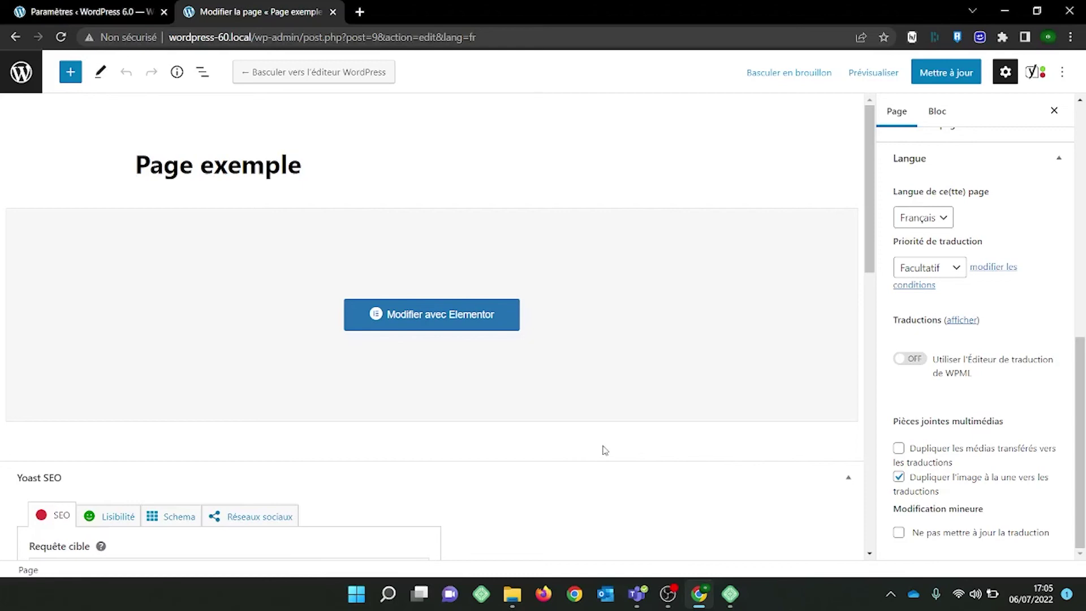
scroll(604, 449, "down", 8)
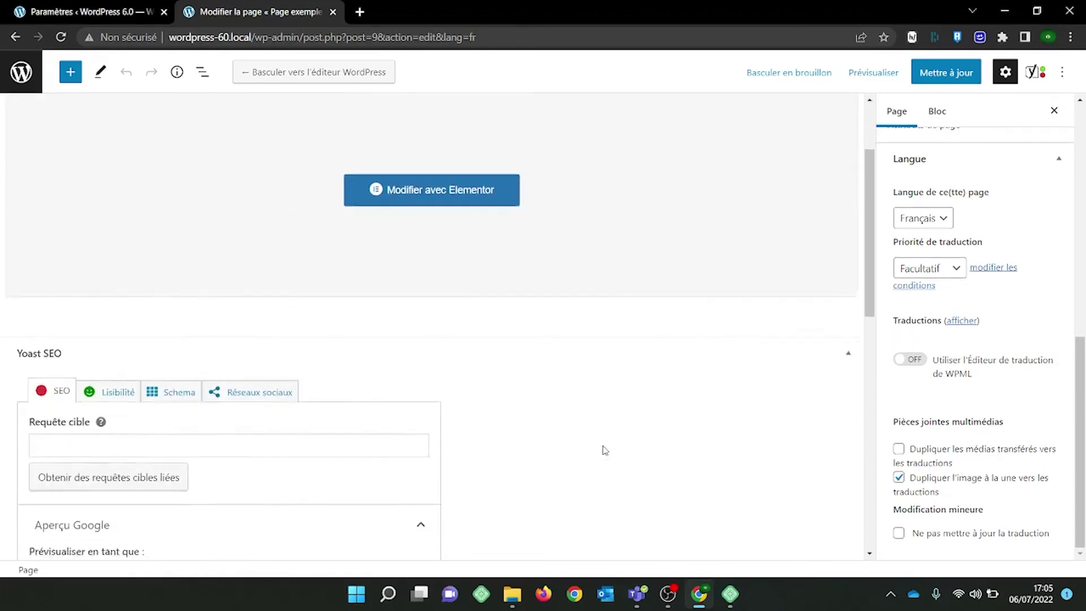
scroll(604, 450, "down", 2)
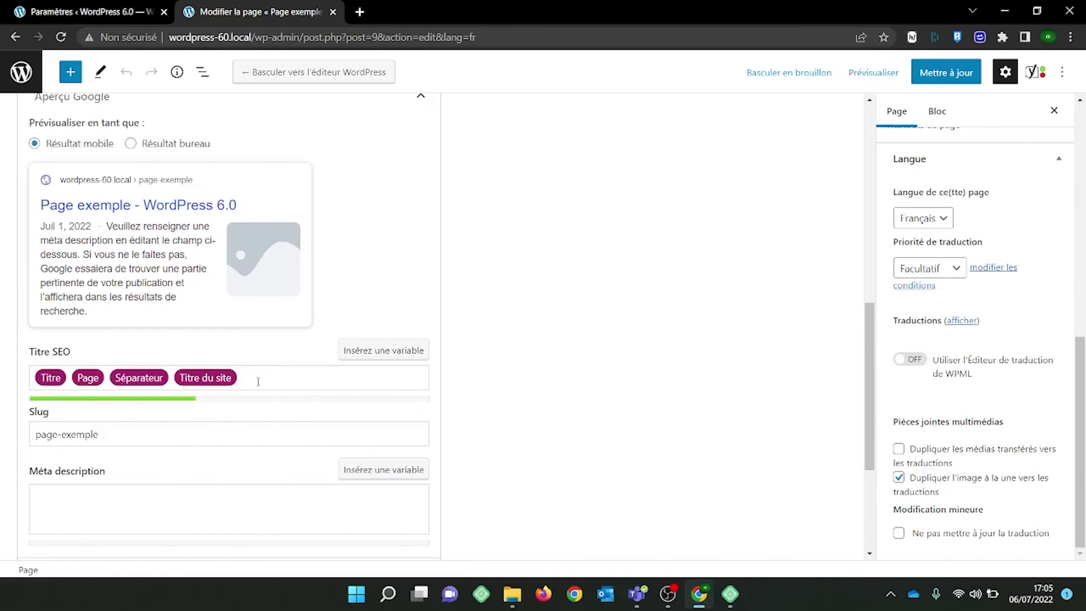
left_click(258, 382)
key("BackSpace")
key("BackSpace")
key("BackSpace")
key("BackSpace")
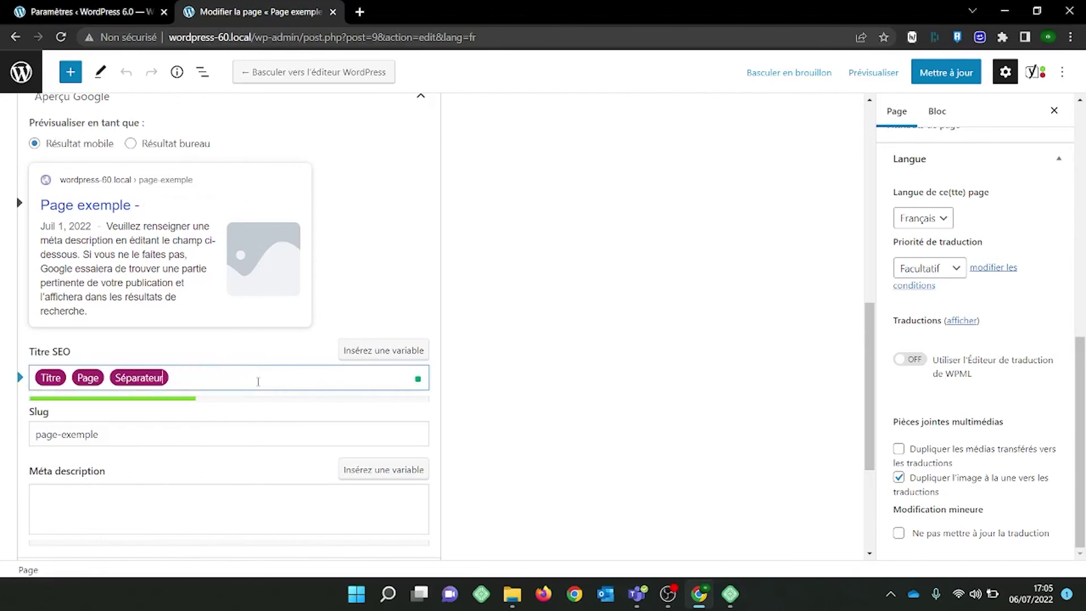
type("Page ")
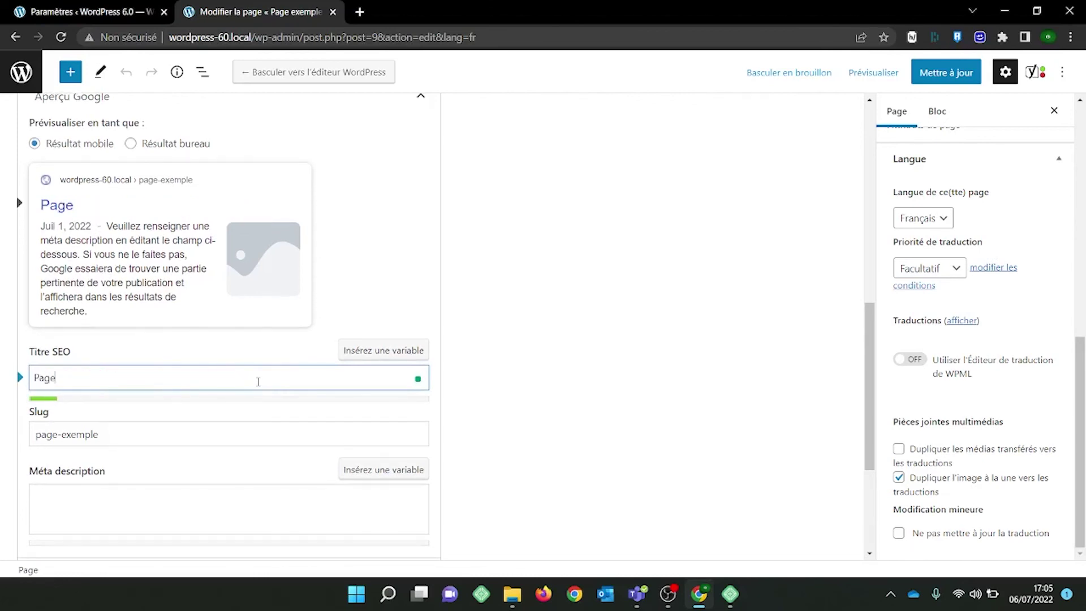
type("Exemple")
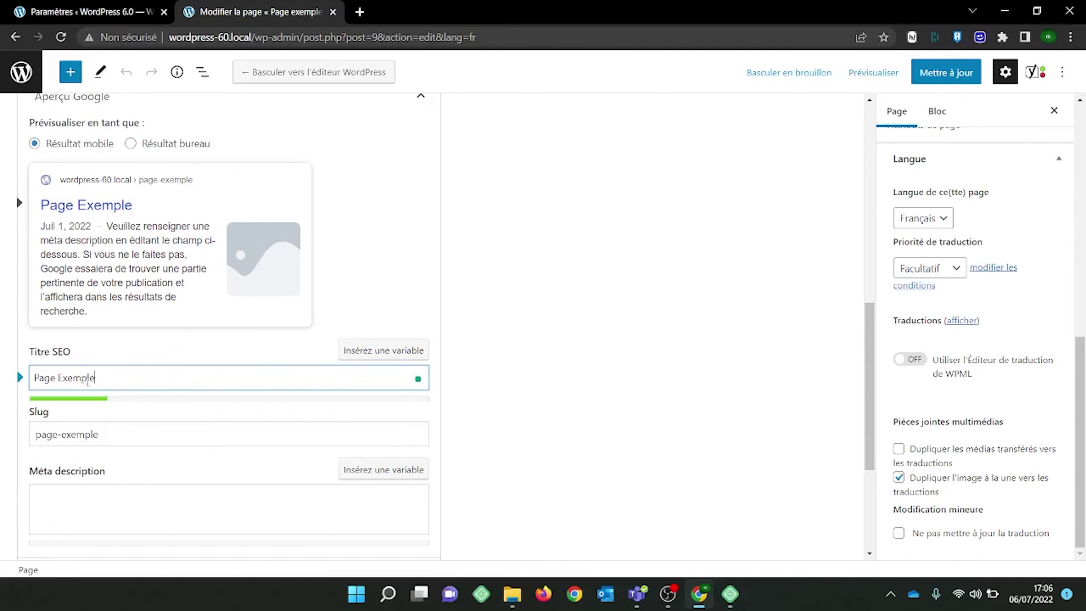
Set the meta description to "Ma description de page", update the page and close its editor
left_click(131, 517)
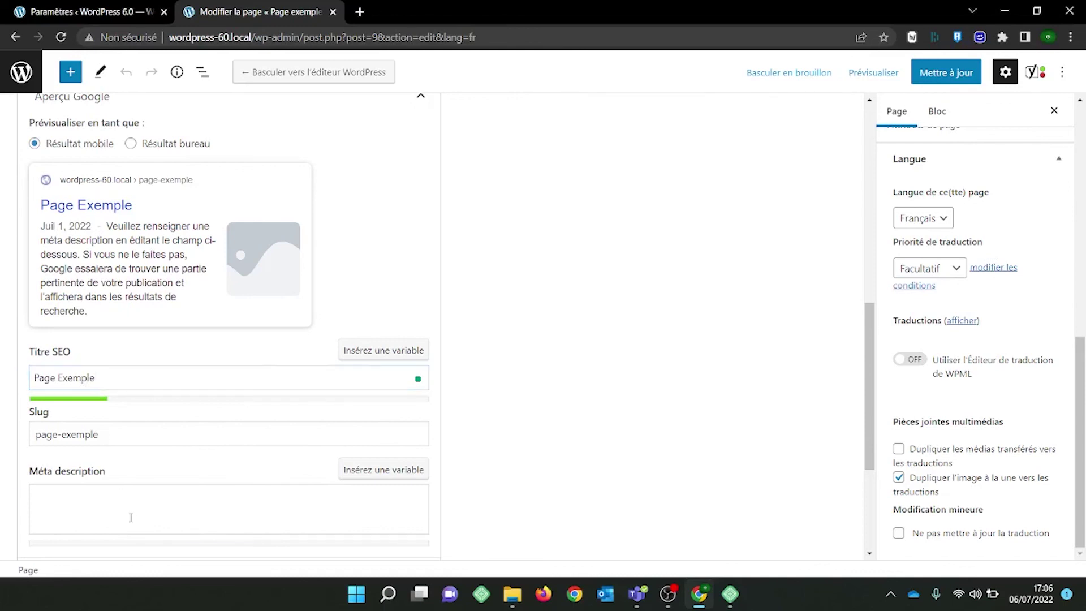
type("Ma des")
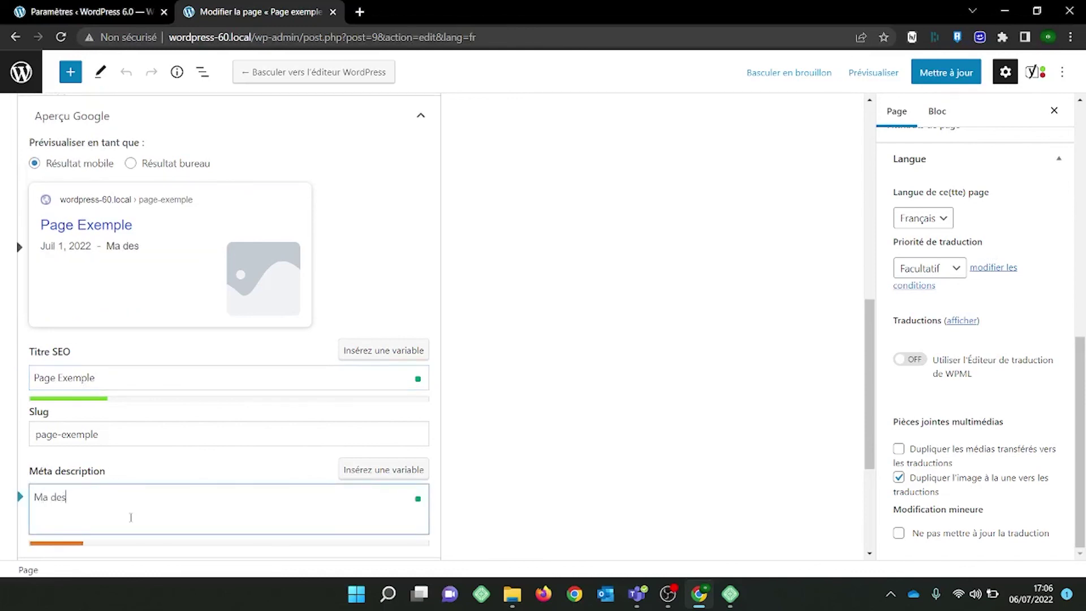
type("cription de page")
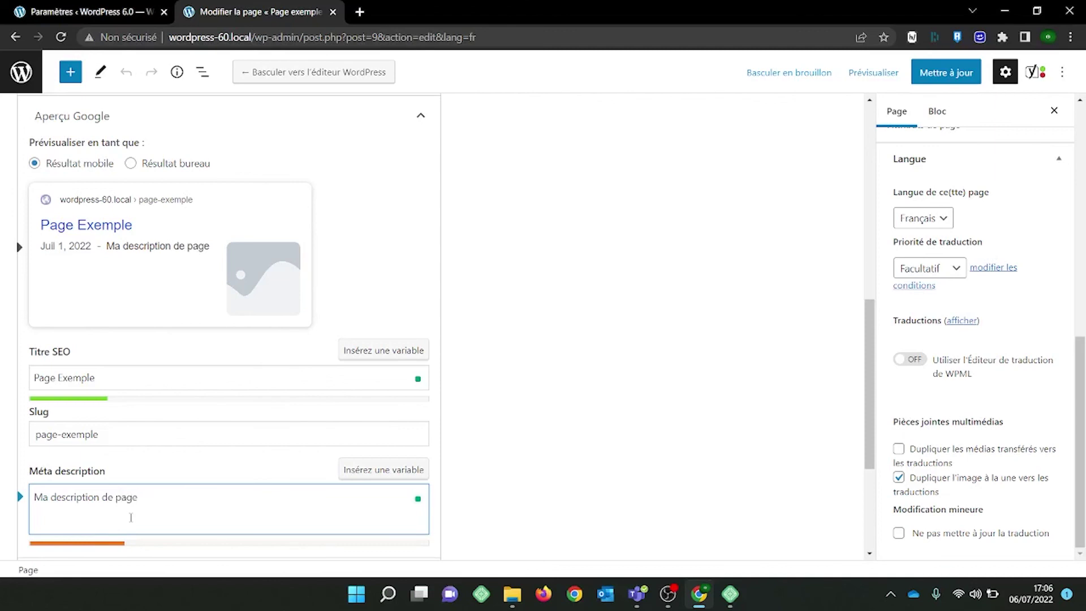
left_click(948, 78)
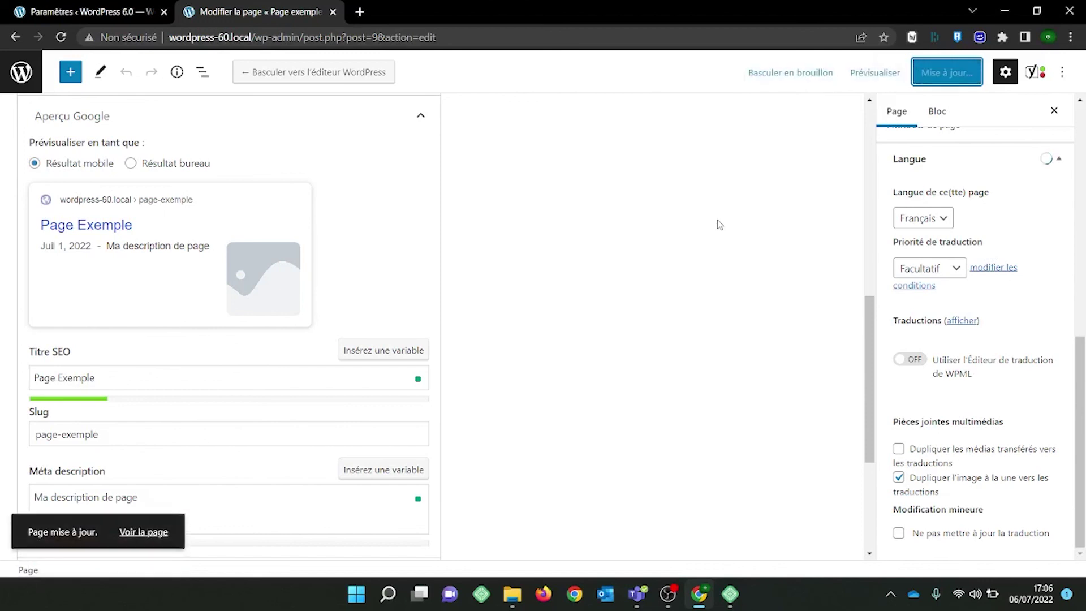
key("ctrl+w")
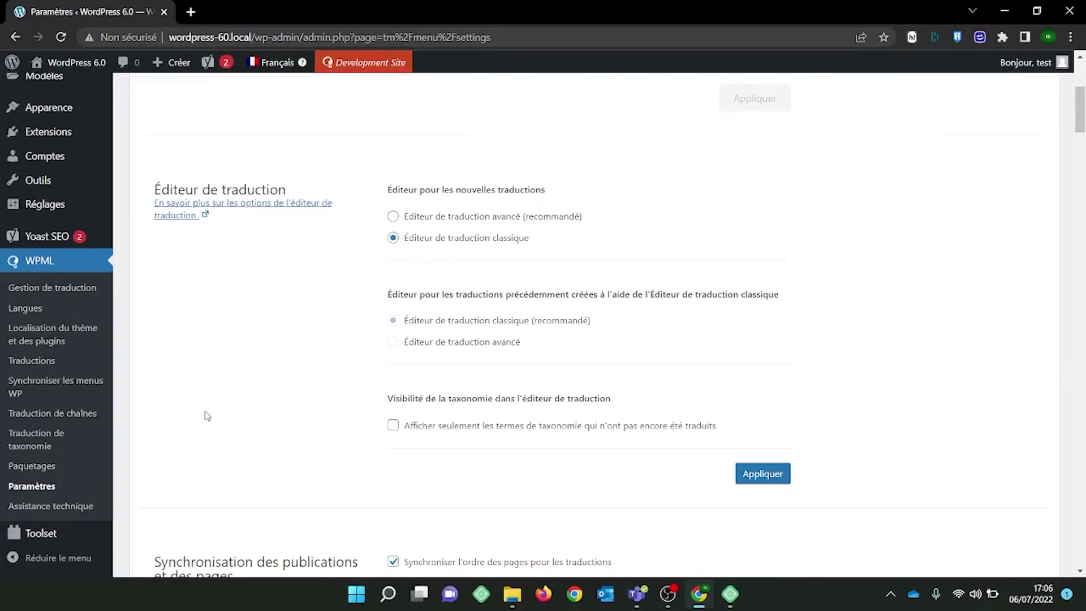
Open WPML's taxonomy translation and examine the translations of Étiquettes and of Catégories
left_click(50, 441)
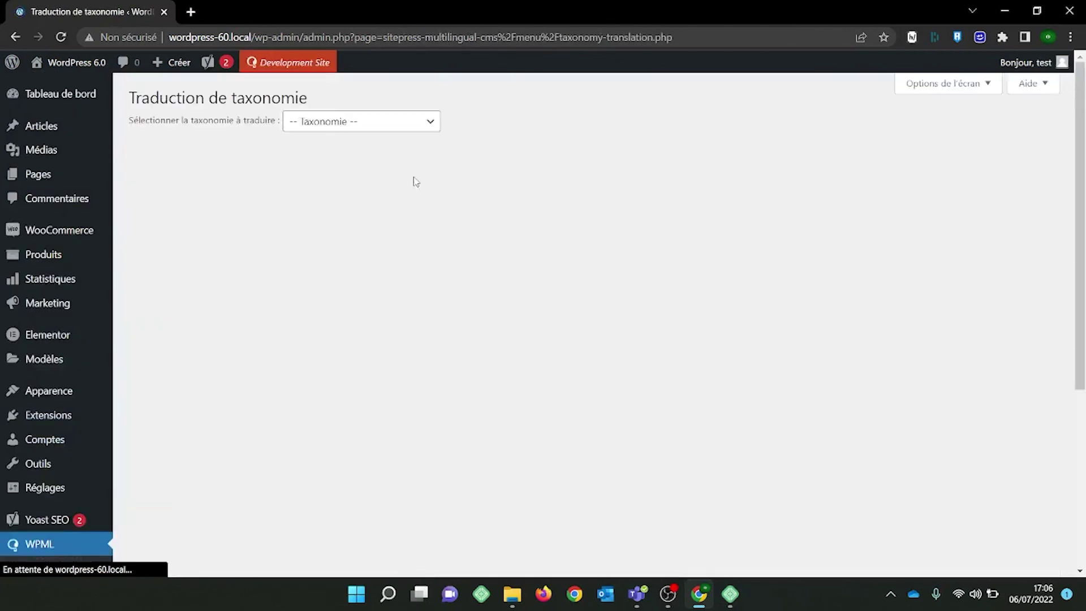
left_click(382, 134)
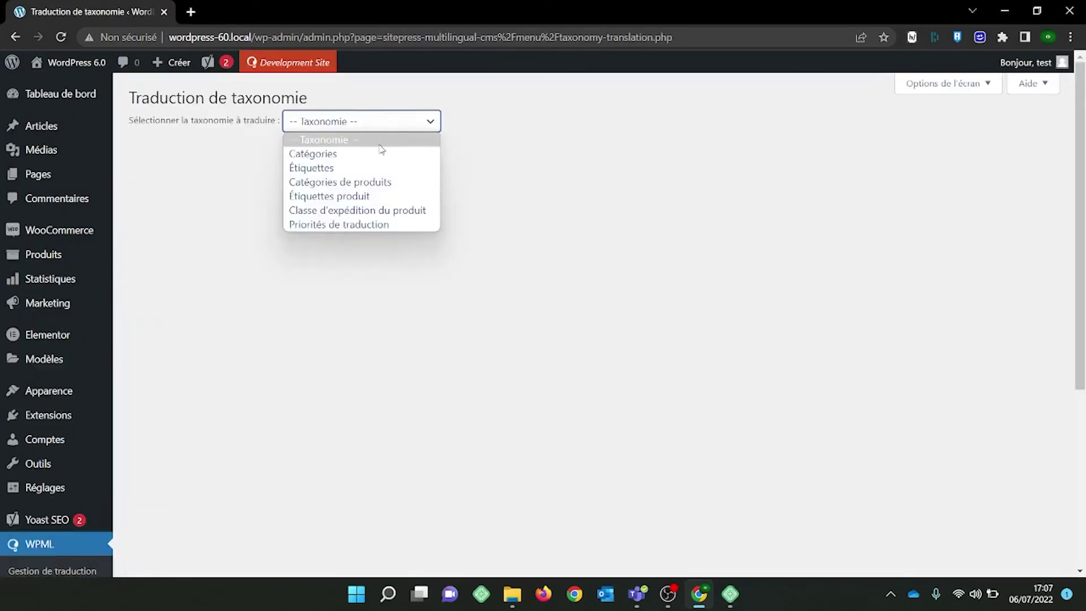
left_click(378, 170)
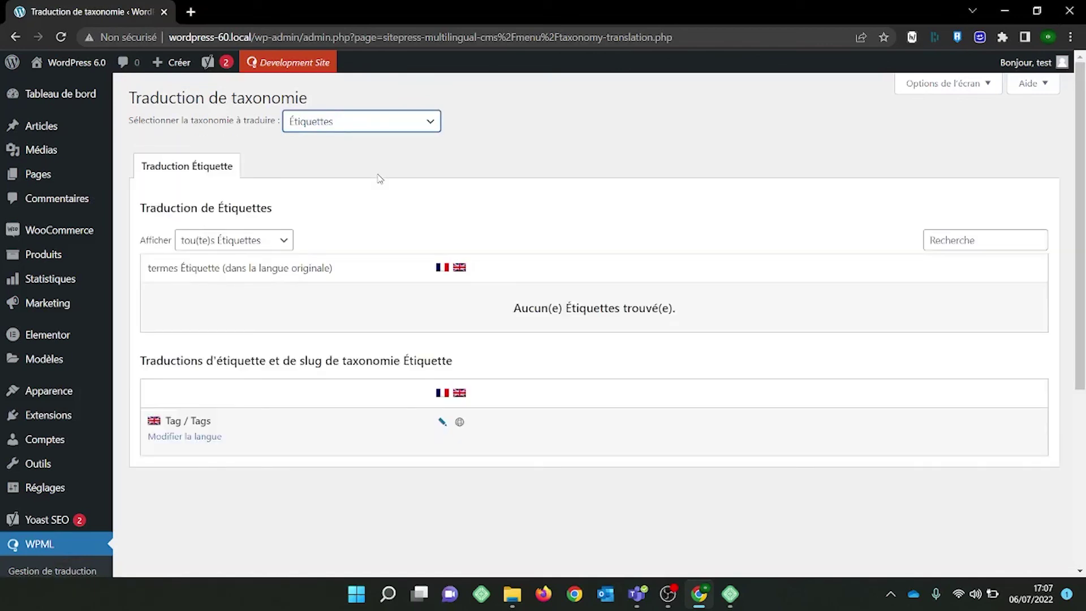
left_click(359, 123)
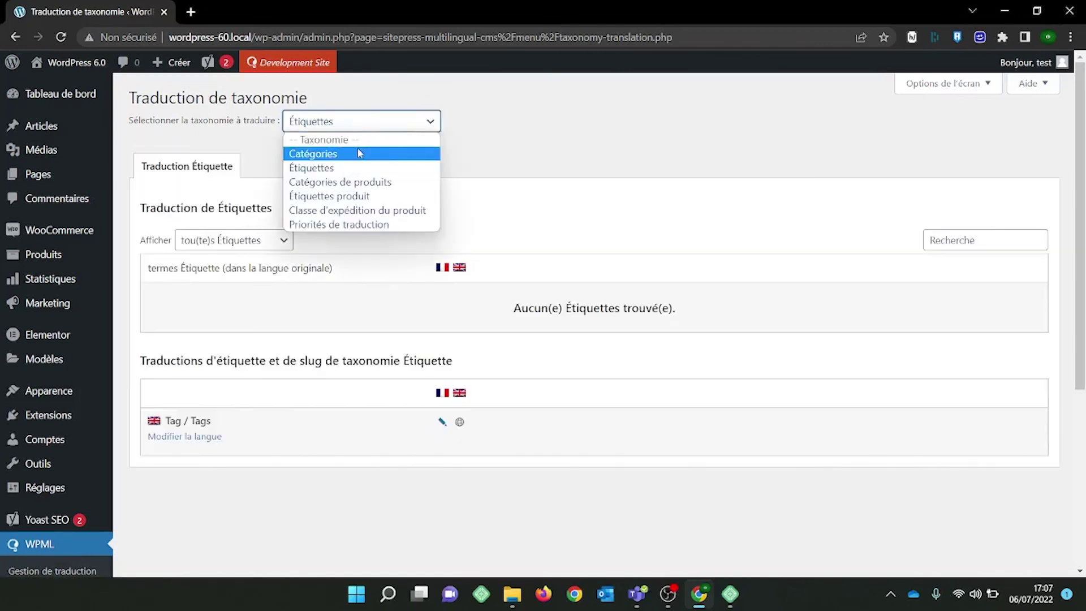
left_click(360, 153)
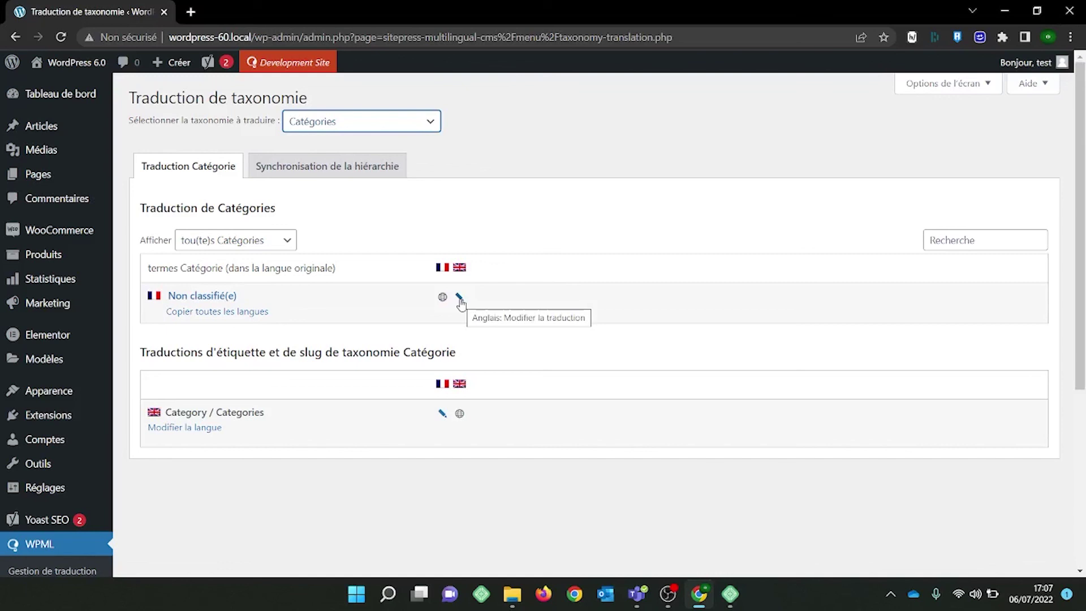
Open WPML's string translation and examine the listed strings with their English and French translation status
scroll(461, 300, "down", 4)
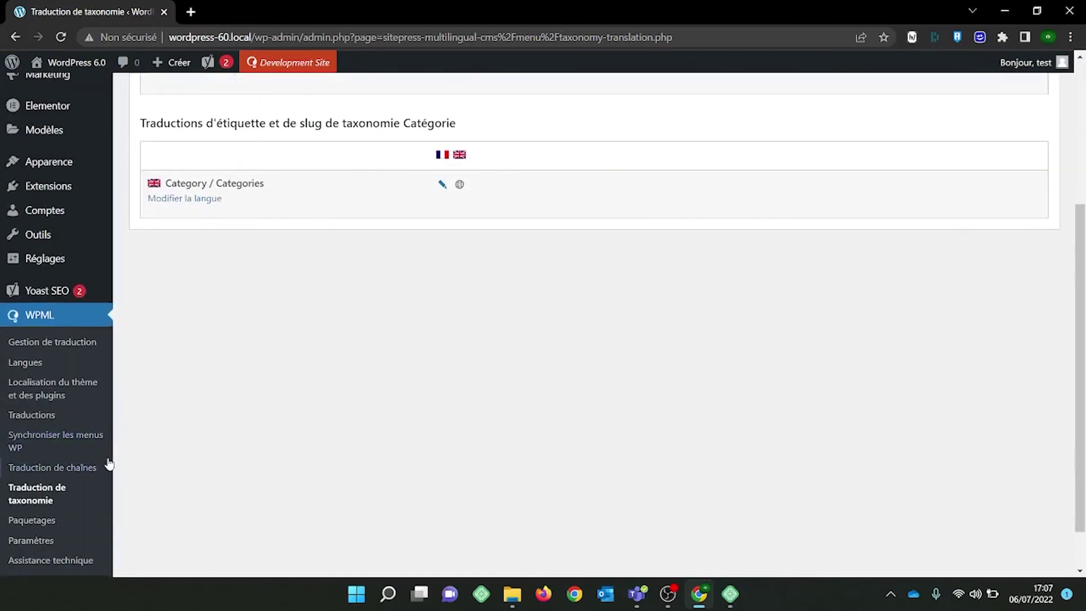
left_click(85, 470)
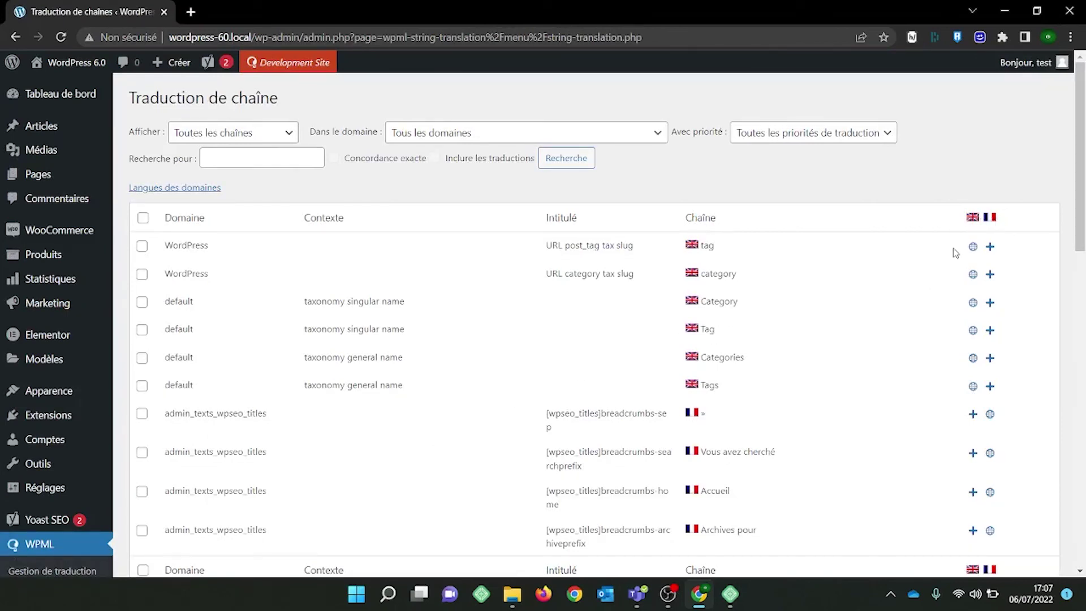
scroll(955, 252, "down", 3)
scroll(955, 253, "up", 2)
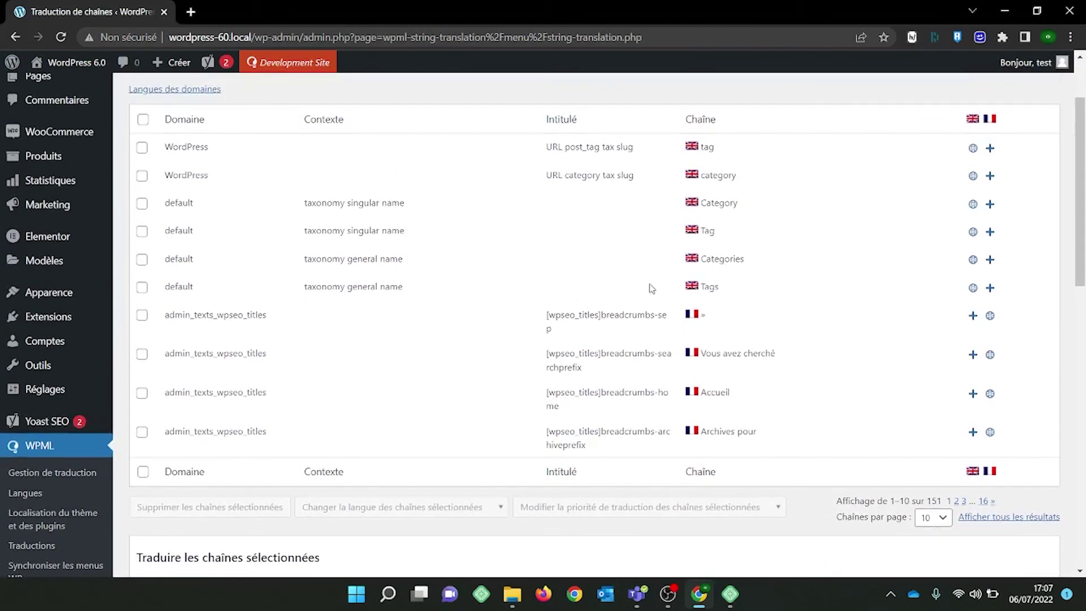
Add Vietnamien to the site languages in WPML's language settings and apply the selection
left_click(24, 497)
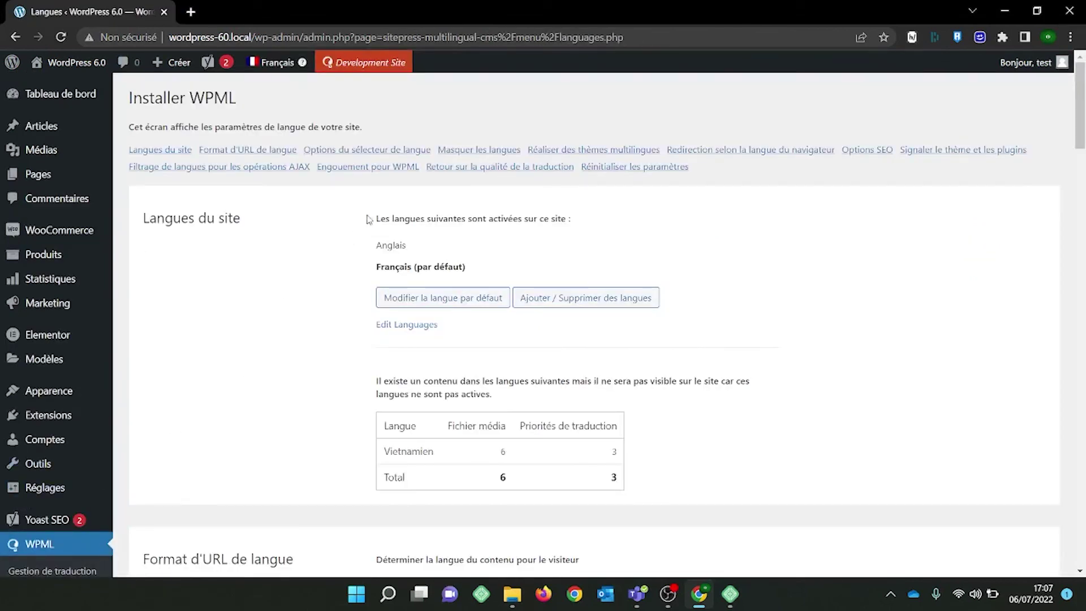
left_click(546, 300)
scroll(783, 399, "down", 3)
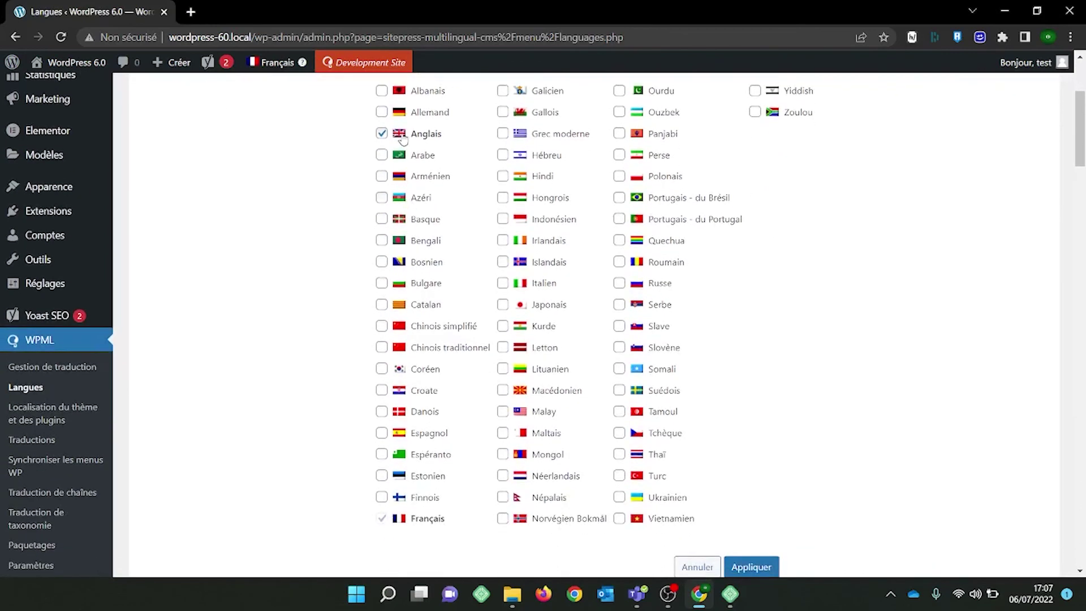
left_click(620, 519)
left_click(744, 567)
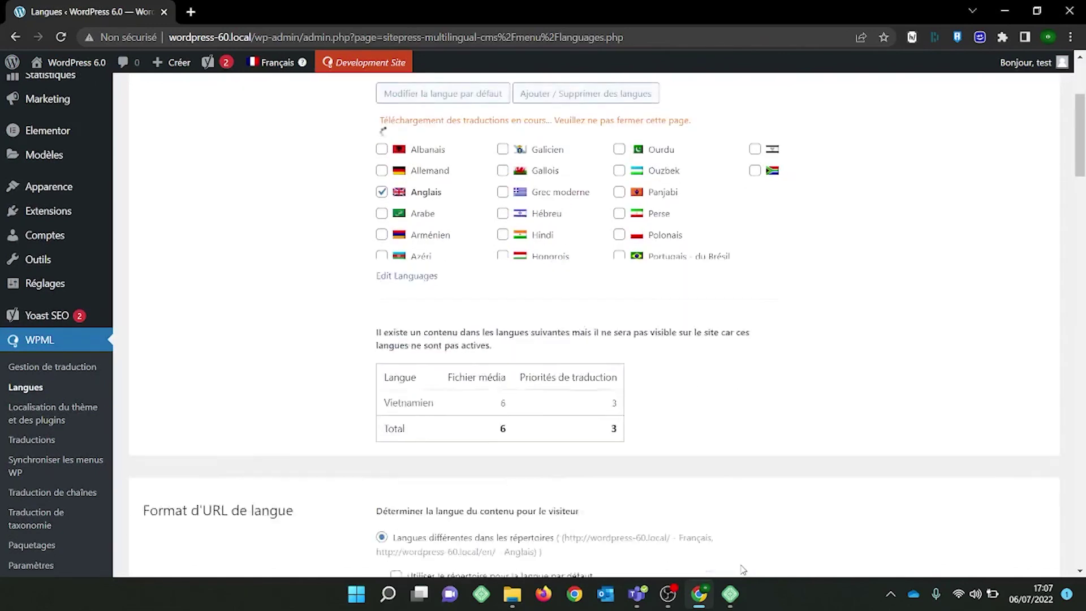
scroll(322, 211, "up", 3)
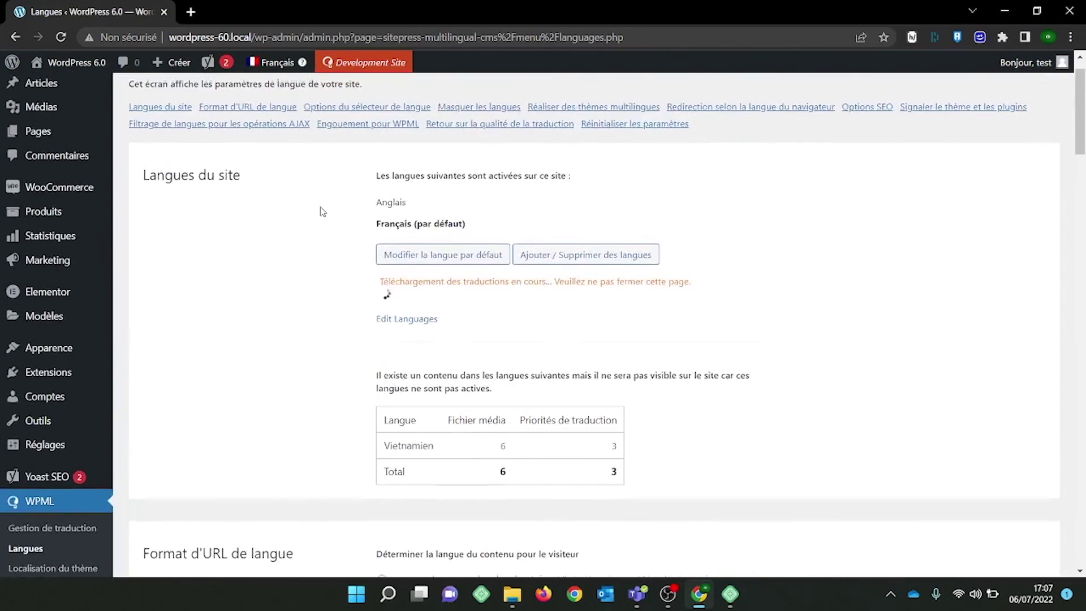